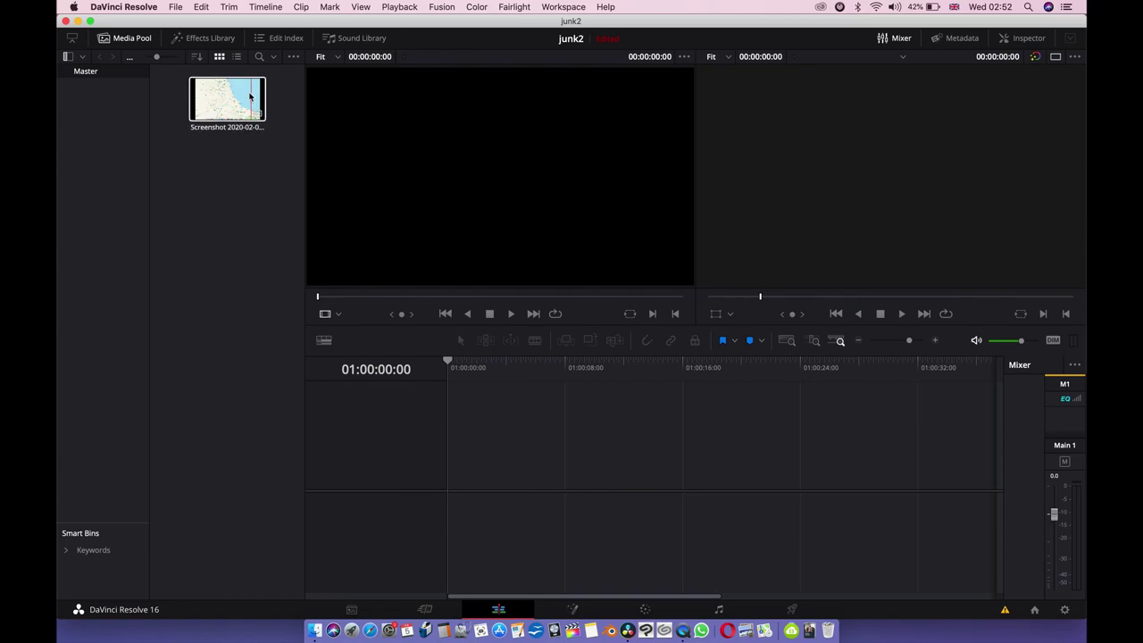
- Place the Screenshot map clip from the Media Pool onto track V1 of a new Timeline 1
{"action": "left_click_drag", "start_coordinate": [219, 97], "coordinate": [439, 487]}
{"action": "key", "text": "Escape"}
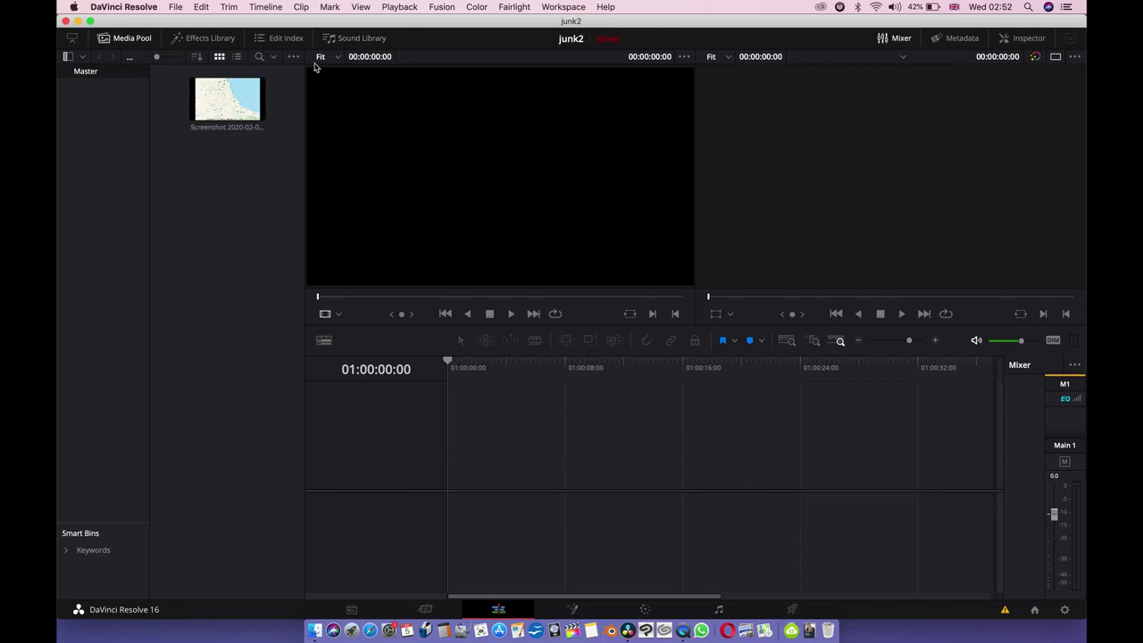
{"action": "left_click_drag", "start_coordinate": [230, 98], "coordinate": [461, 490]}
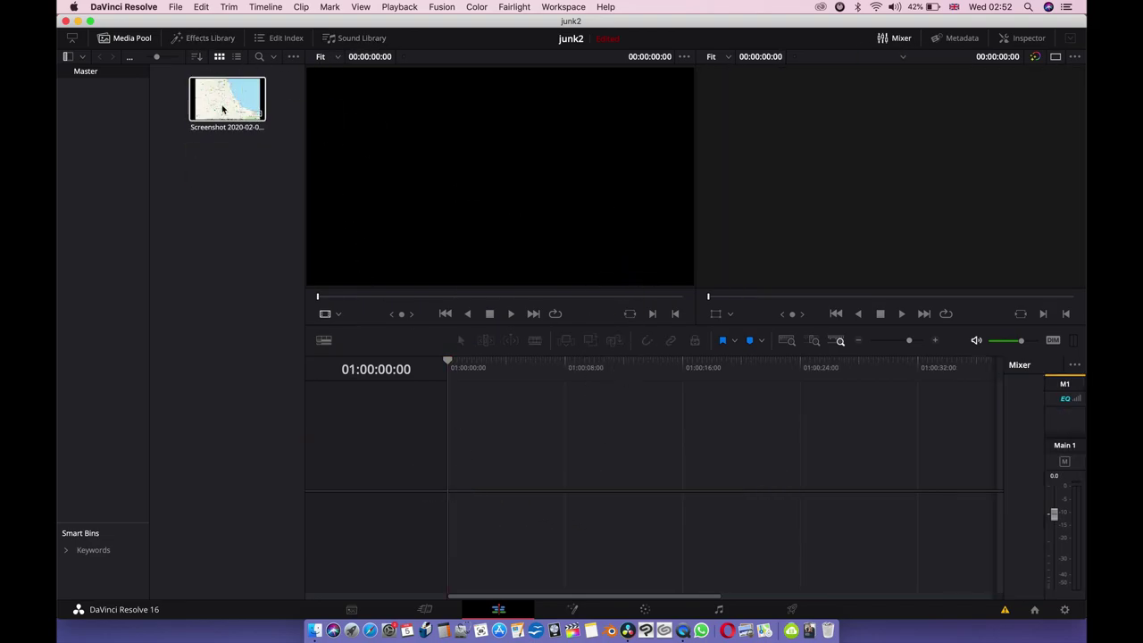
{"action": "left_click_drag", "start_coordinate": [222, 106], "coordinate": [489, 491]}
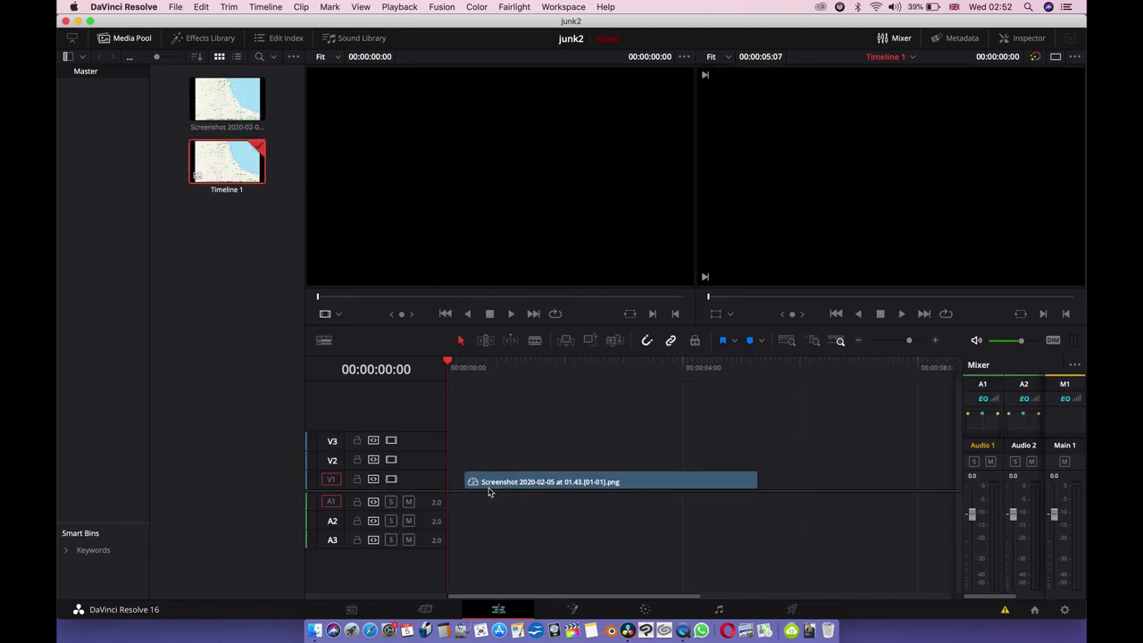
- Convert the V1 map clip with New Fusion Clip and select Fusion Clip 1 in the Media Pool
{"action": "left_click", "coordinate": [484, 373]}
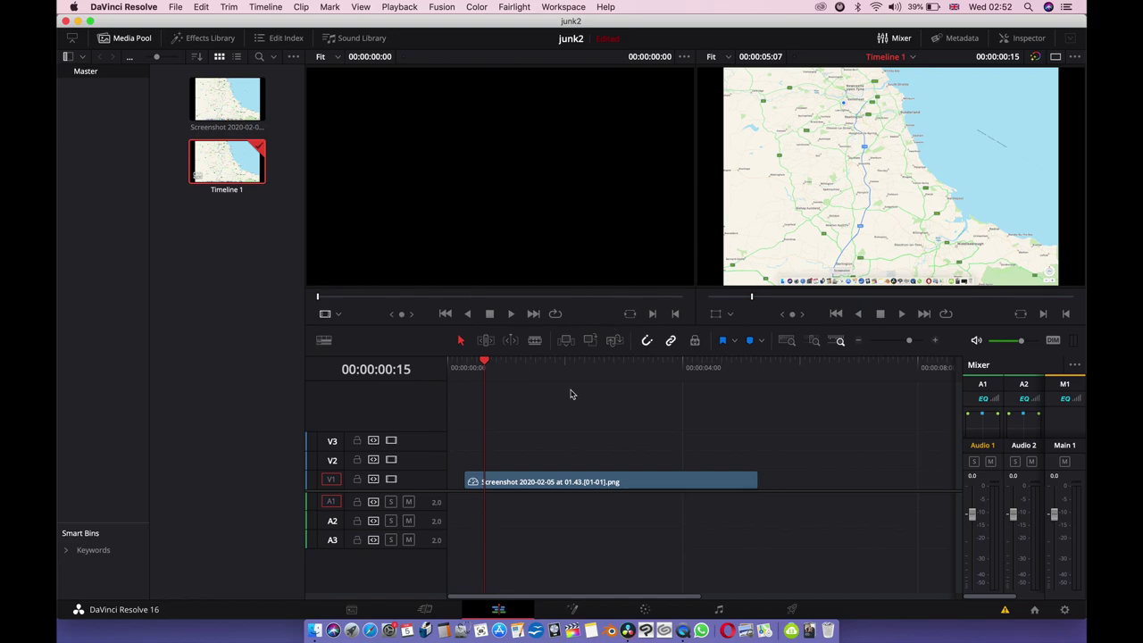
{"action": "left_click", "coordinate": [671, 484]}
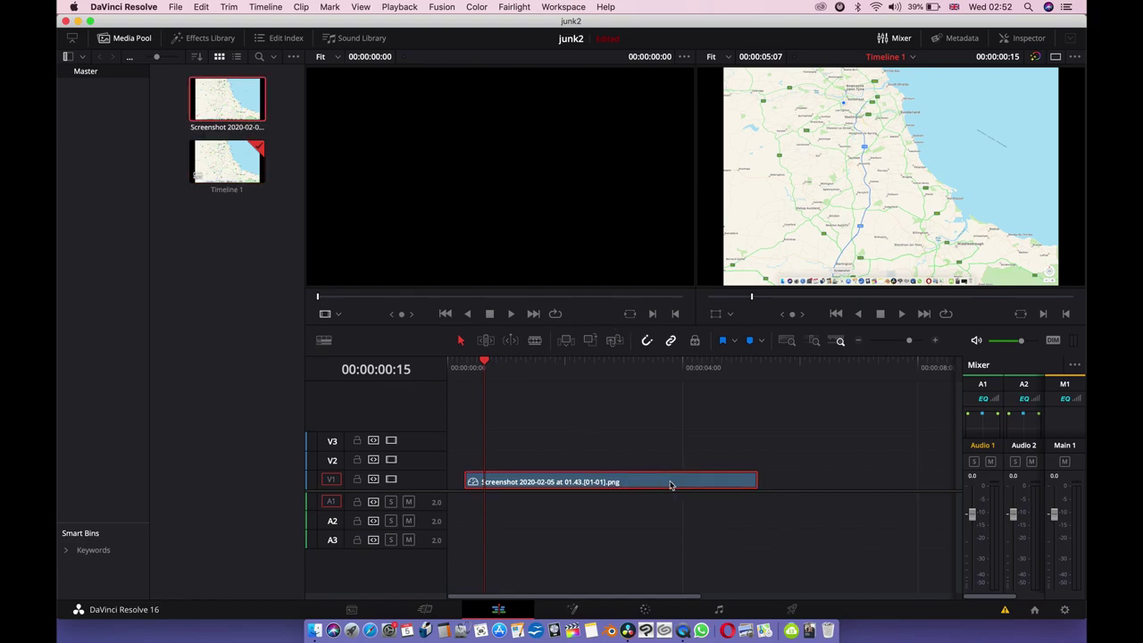
{"action": "right_click", "coordinate": [671, 485]}
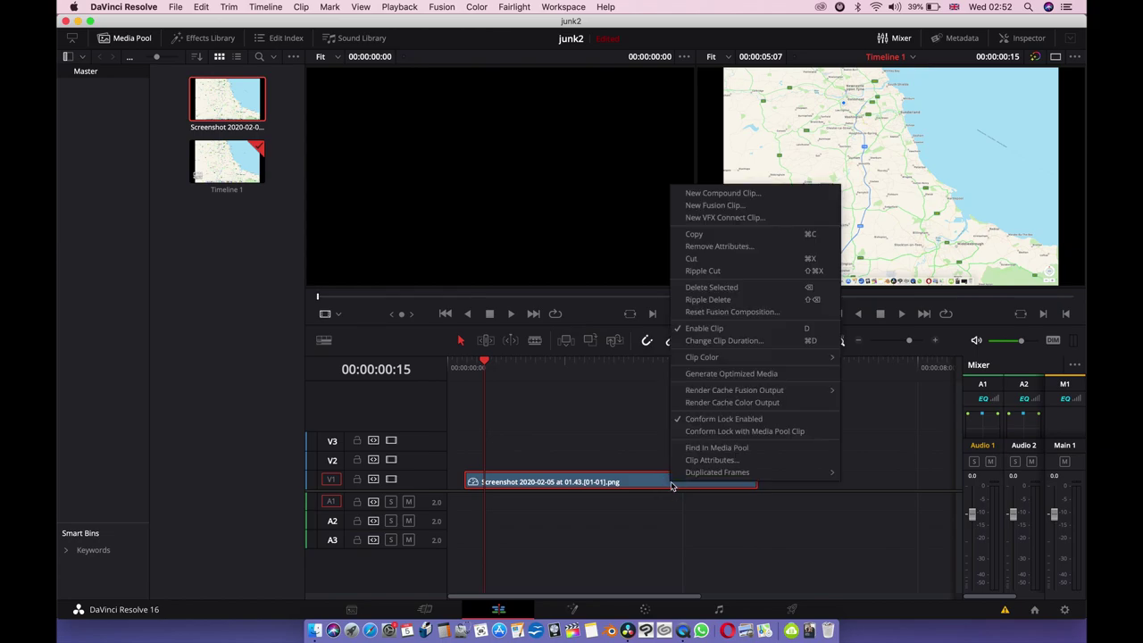
{"action": "left_click", "coordinate": [756, 206]}
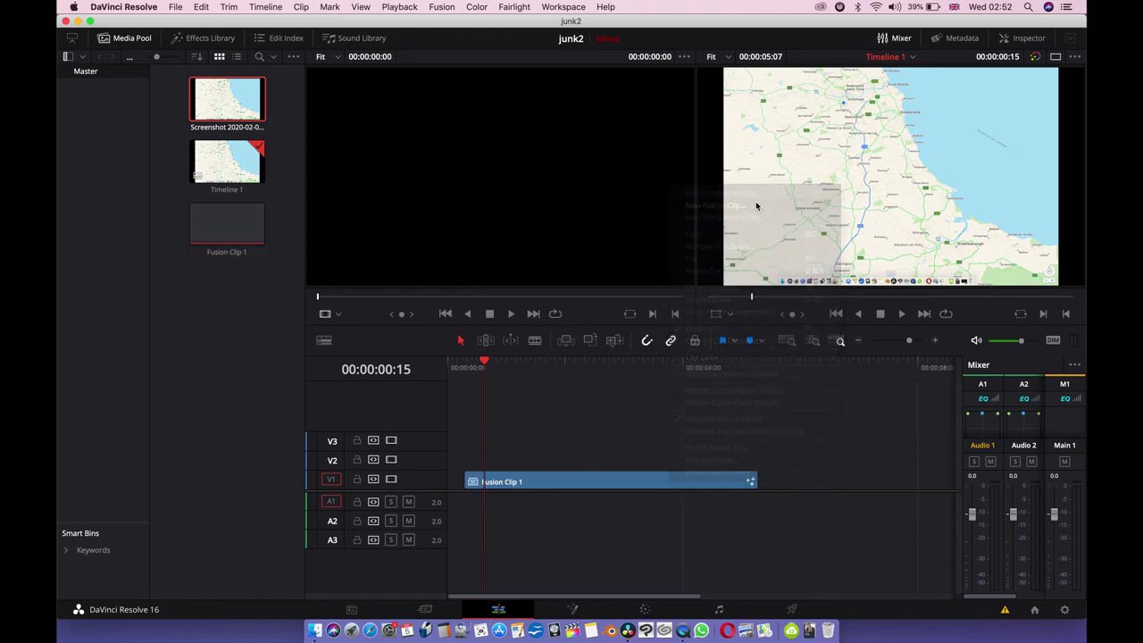
{"action": "left_click", "coordinate": [229, 227]}
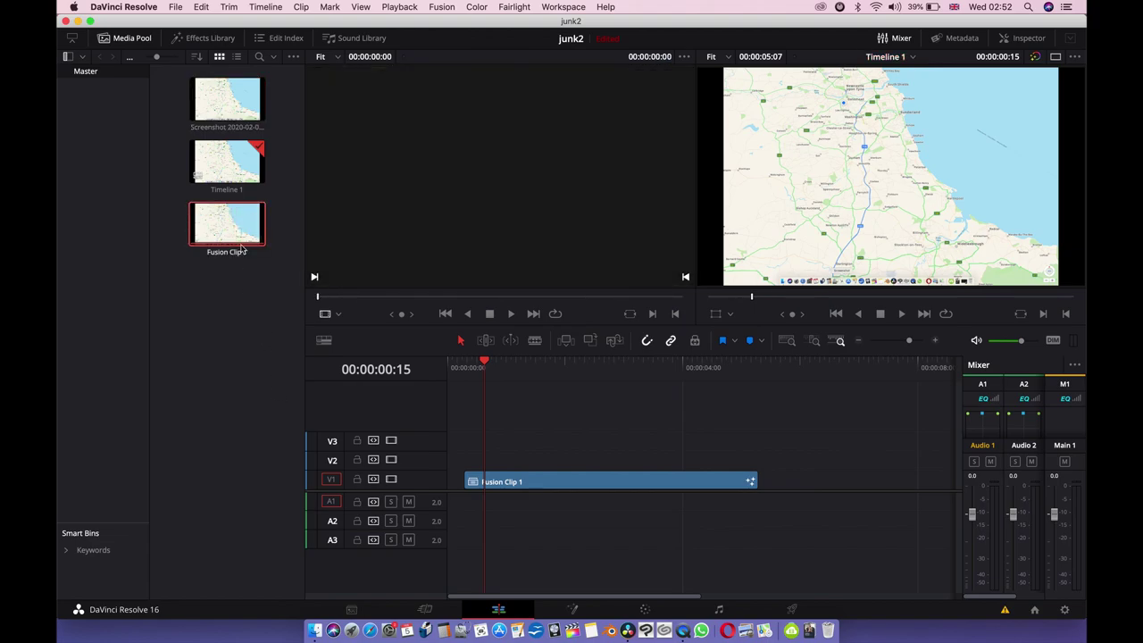
- Switch to the Fusion page and widen the node graph showing MediaIn1 linked to MediaOut1
{"action": "left_click", "coordinate": [576, 615]}
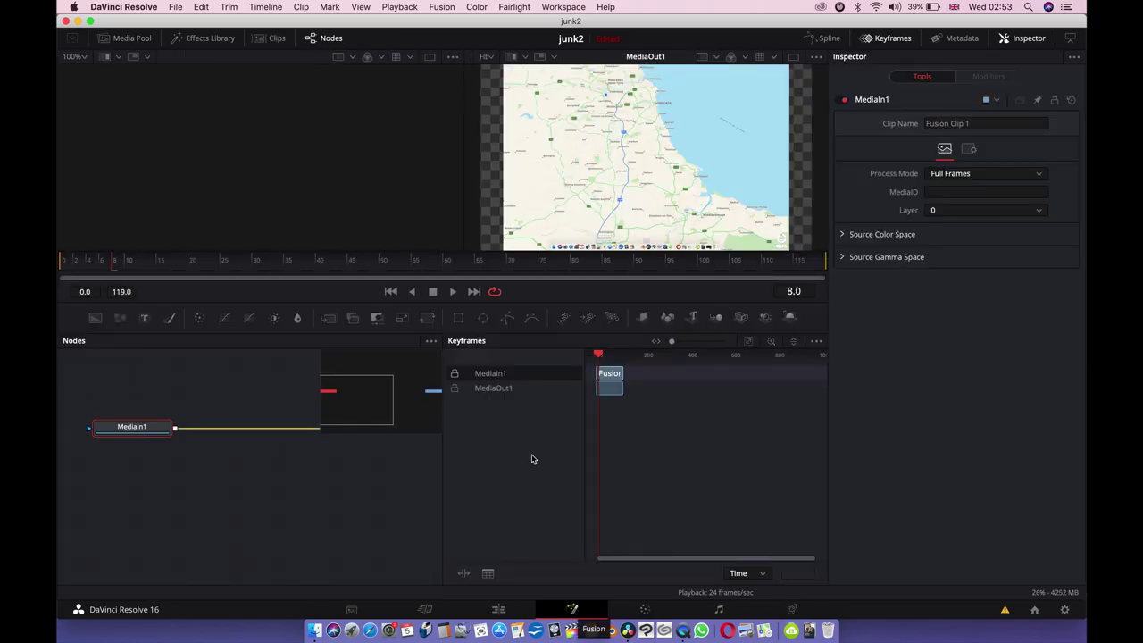
{"action": "left_click_drag", "start_coordinate": [442, 440], "coordinate": [786, 474]}
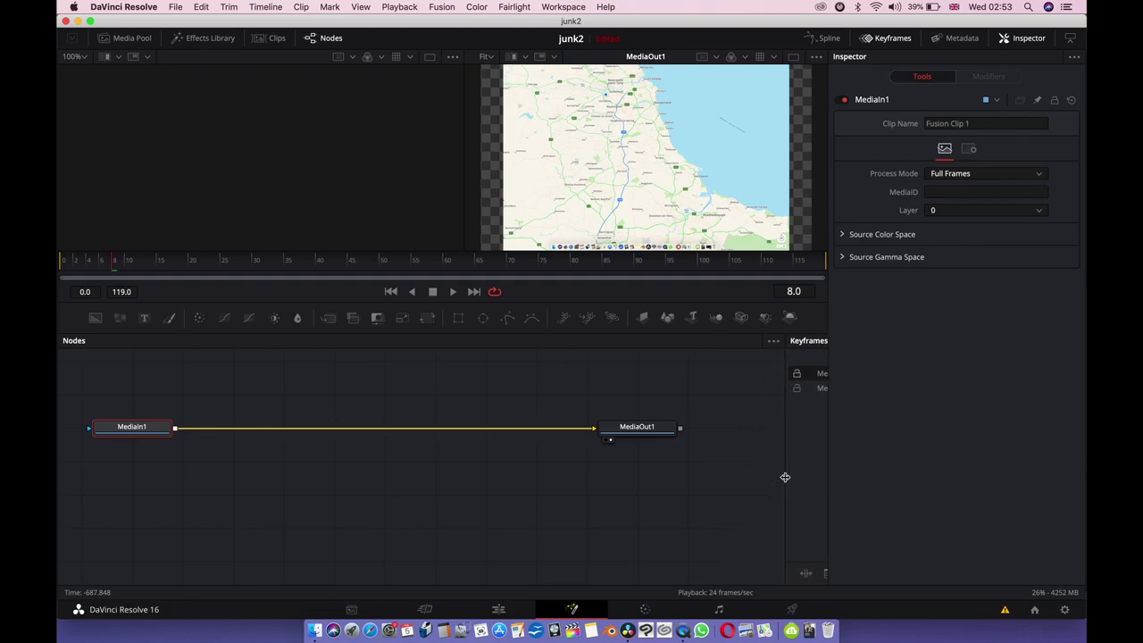
{"action": "left_click", "coordinate": [449, 404]}
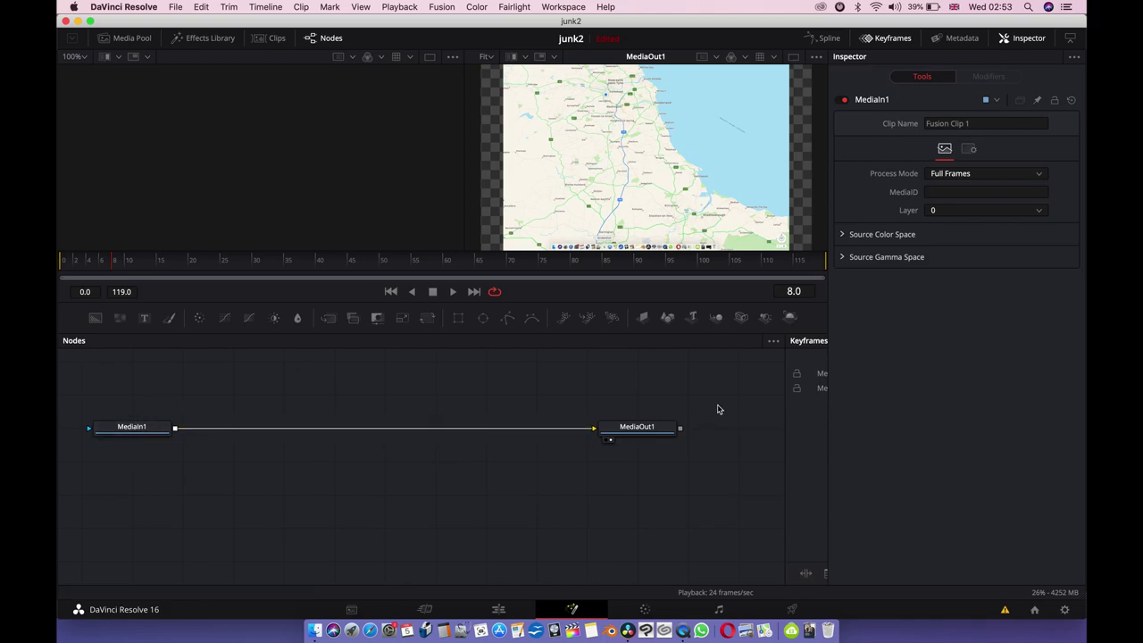
- Search 'paint' in the Shift+Space tool search and add a Paint (Pnt) node, Paint1, to the graph
{"action": "right_click", "coordinate": [455, 490]}
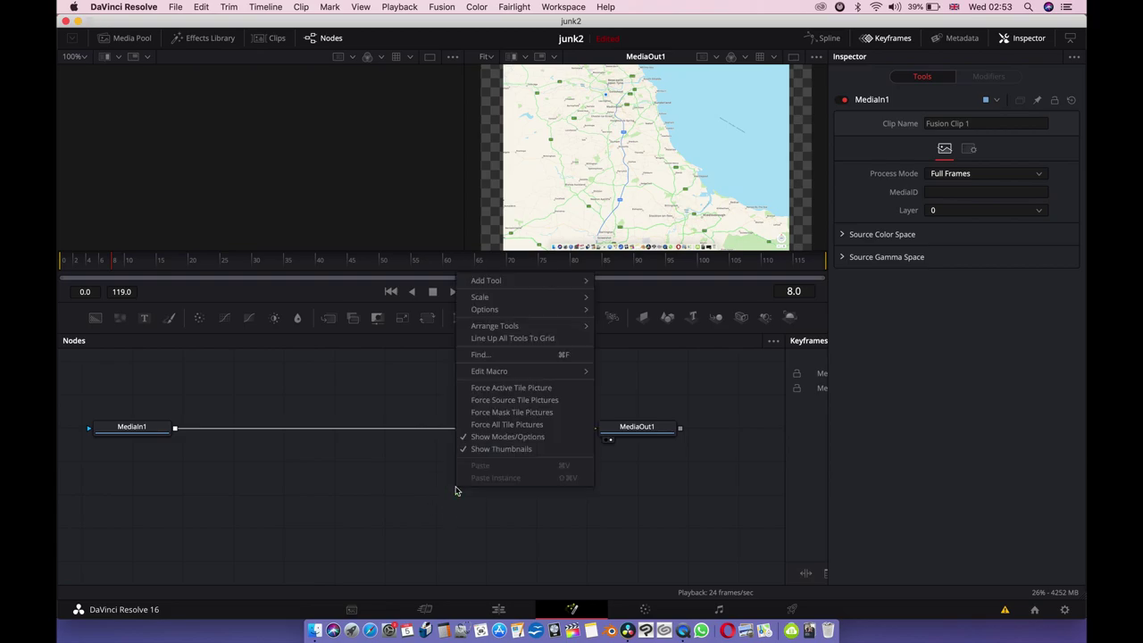
{"action": "left_click", "coordinate": [428, 482]}
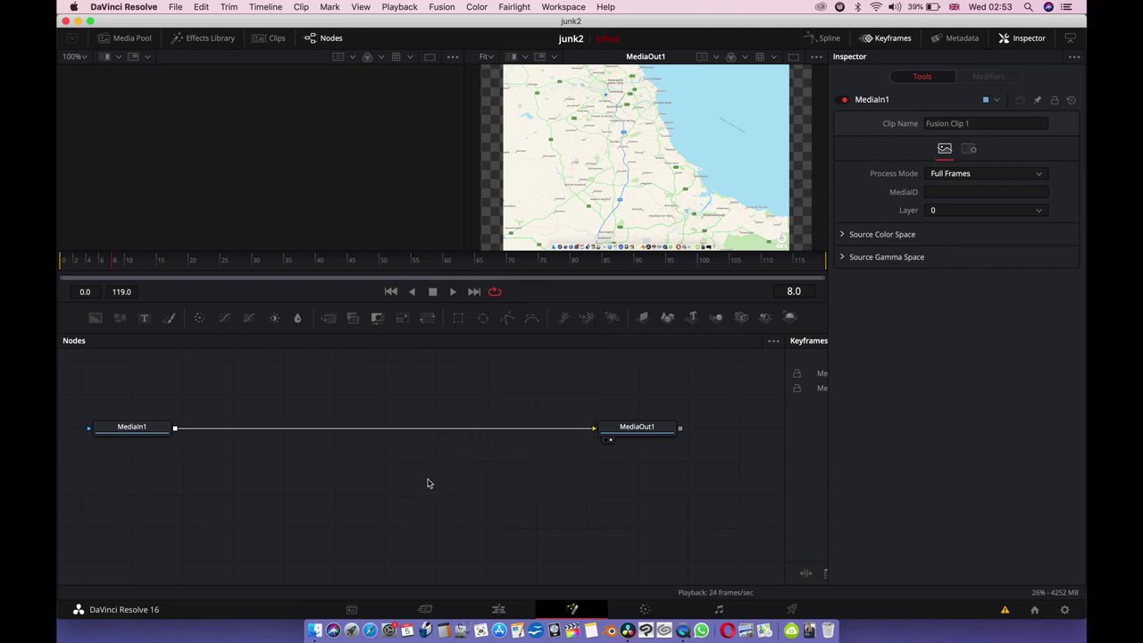
{"action": "key", "text": "shift+space"}
{"action": "type", "text": "Paint"}
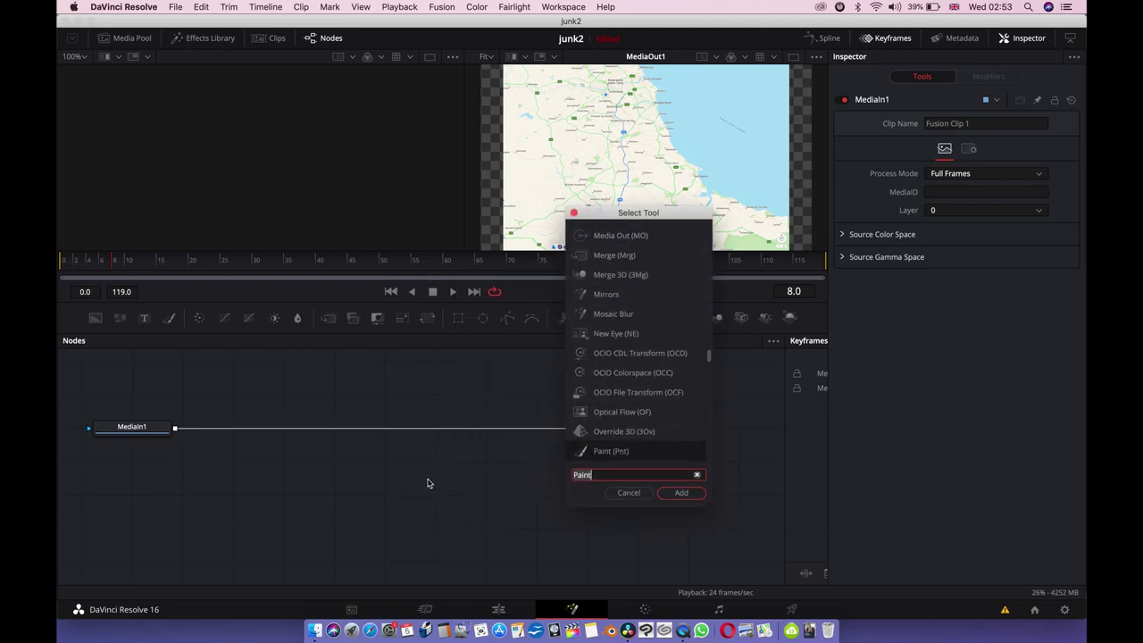
{"action": "key", "text": "BackSpace"}
{"action": "key", "text": "BackSpace"}
{"action": "key", "text": "BackSpace"}
{"action": "key", "text": "BackSpace"}
{"action": "key", "text": "BackSpace"}
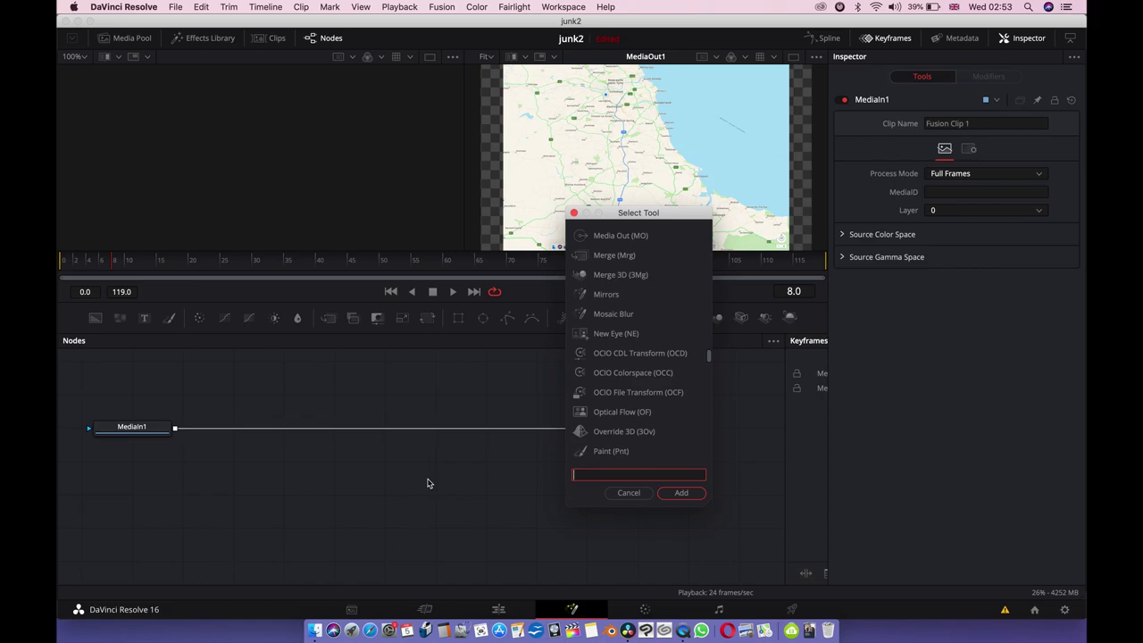
{"action": "type", "text": "paint"}
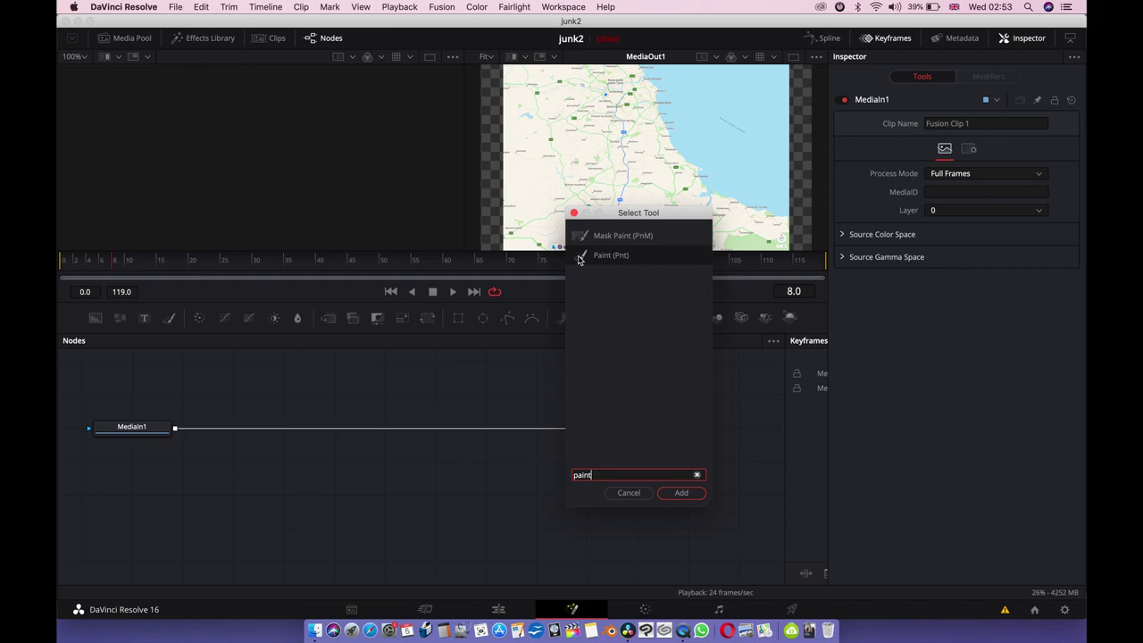
{"action": "left_click", "coordinate": [589, 257]}
{"action": "left_click", "coordinate": [697, 501]}
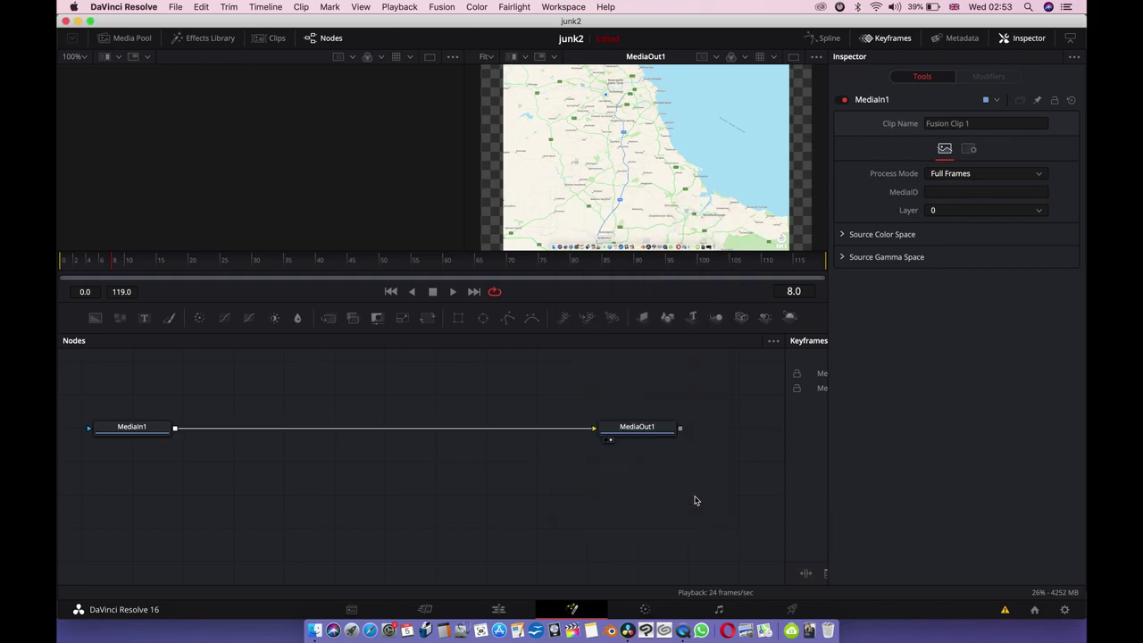
- Replace the MediaIn1–MediaOut1 link with MediaIn1 → Paint1 → MediaOut1 and select Paint1
{"action": "left_click", "coordinate": [500, 433]}
{"action": "key", "text": "Delete"}
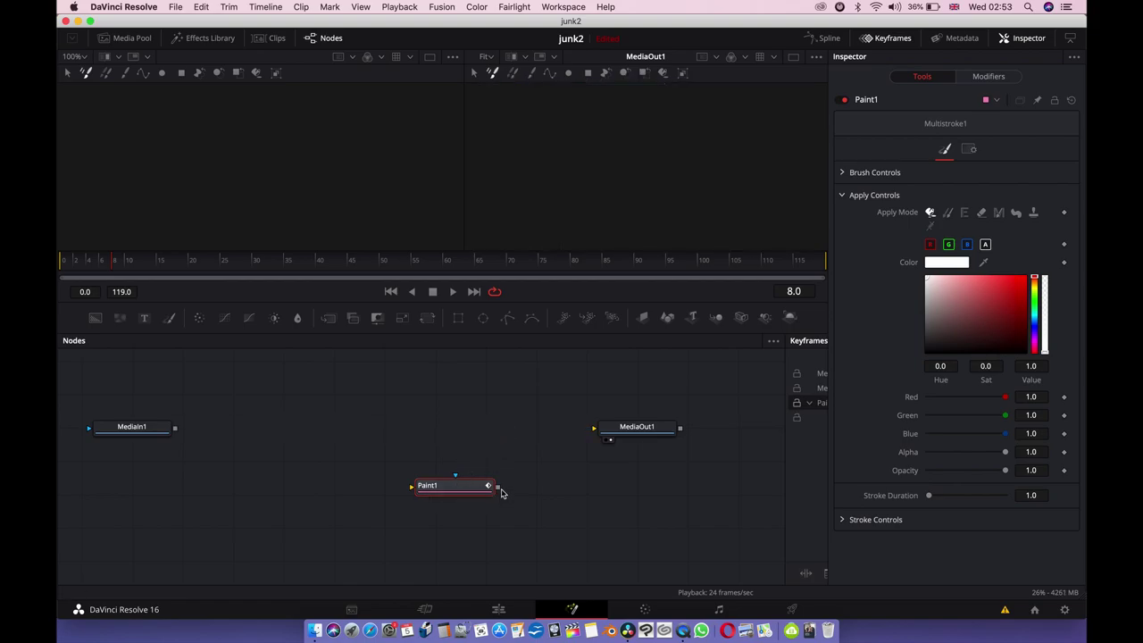
{"action": "mouse_move", "coordinate": [500, 488]}
{"action": "left_mouse_down"}
{"action": "mouse_move", "coordinate": [540, 466]}
{"action": "mouse_move", "coordinate": [559, 476]}
{"action": "mouse_move", "coordinate": [566, 438]}
{"action": "mouse_move", "coordinate": [593, 430]}
{"action": "left_mouse_up"}
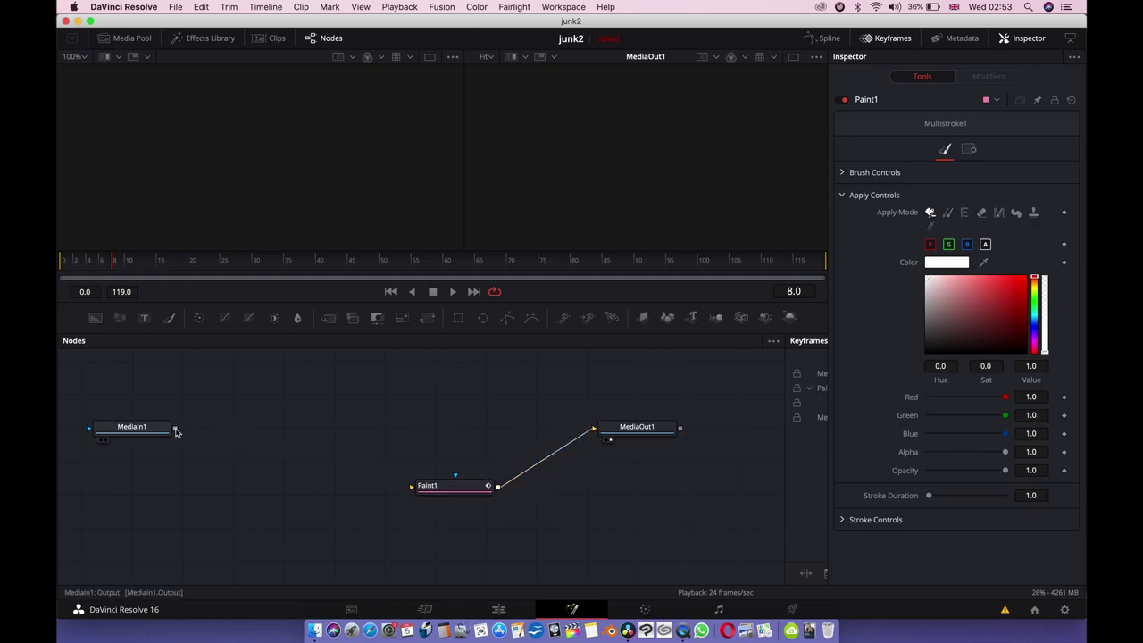
{"action": "left_click_drag", "start_coordinate": [176, 431], "coordinate": [412, 489]}
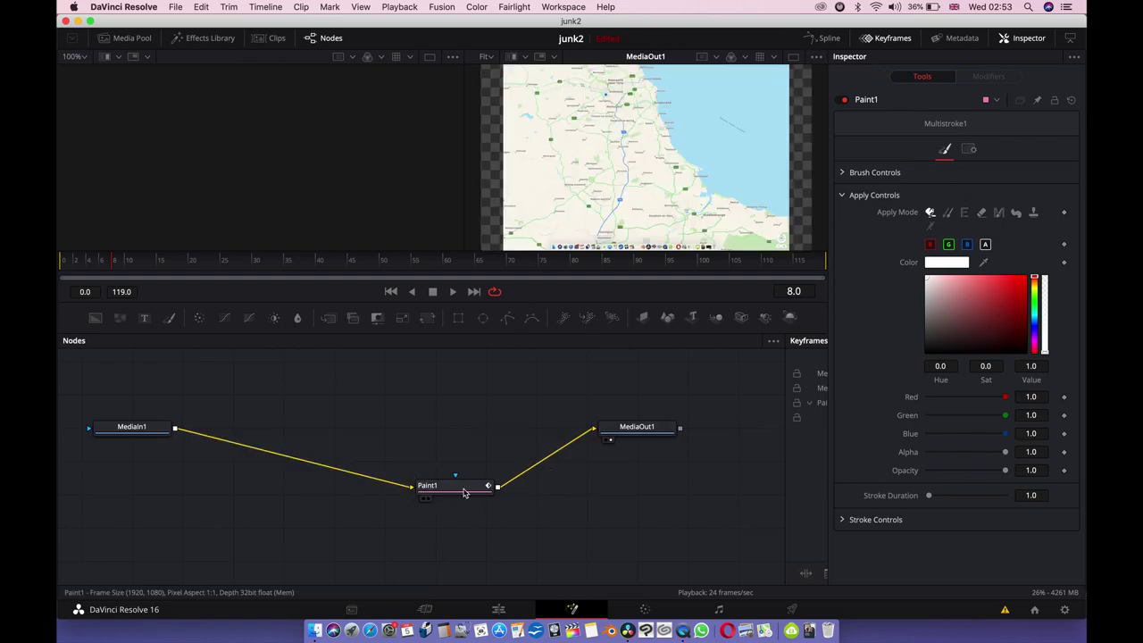
{"action": "left_click", "coordinate": [463, 491]}
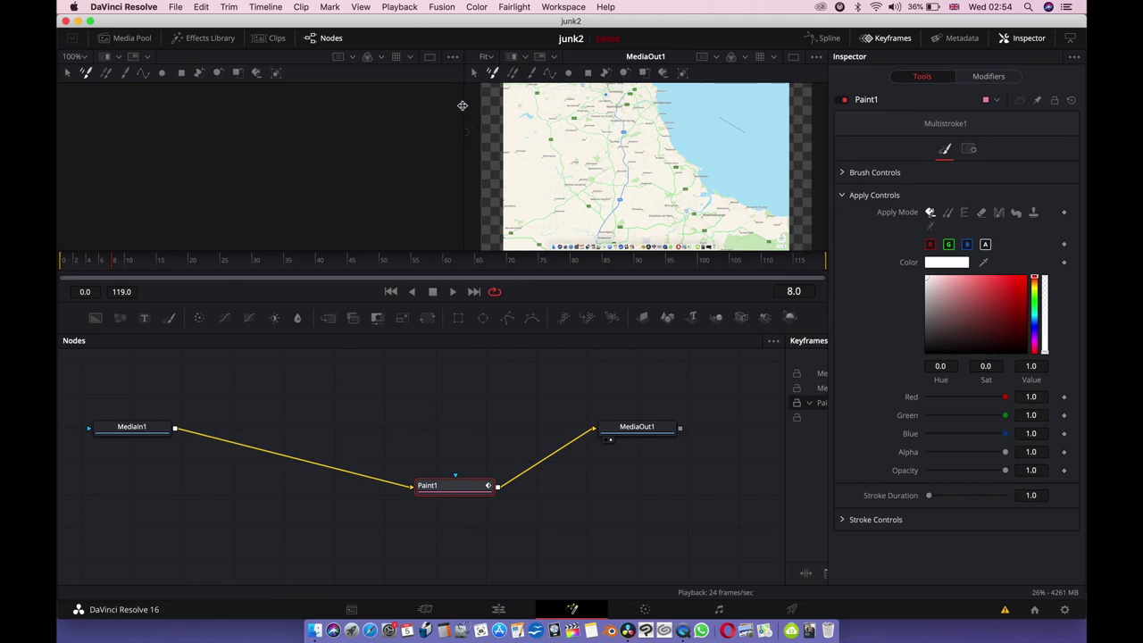
- Collapse the left viewer and stretch the output viewer showing the map downward
{"action": "left_click_drag", "start_coordinate": [462, 105], "coordinate": [63, 134]}
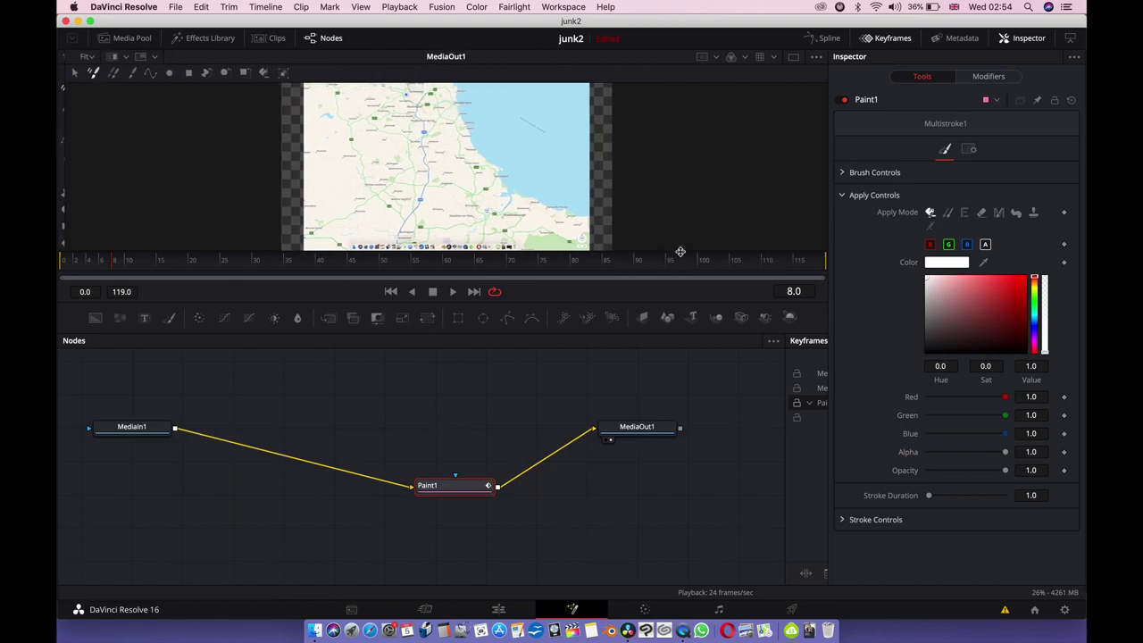
{"action": "left_click_drag", "start_coordinate": [679, 249], "coordinate": [648, 602]}
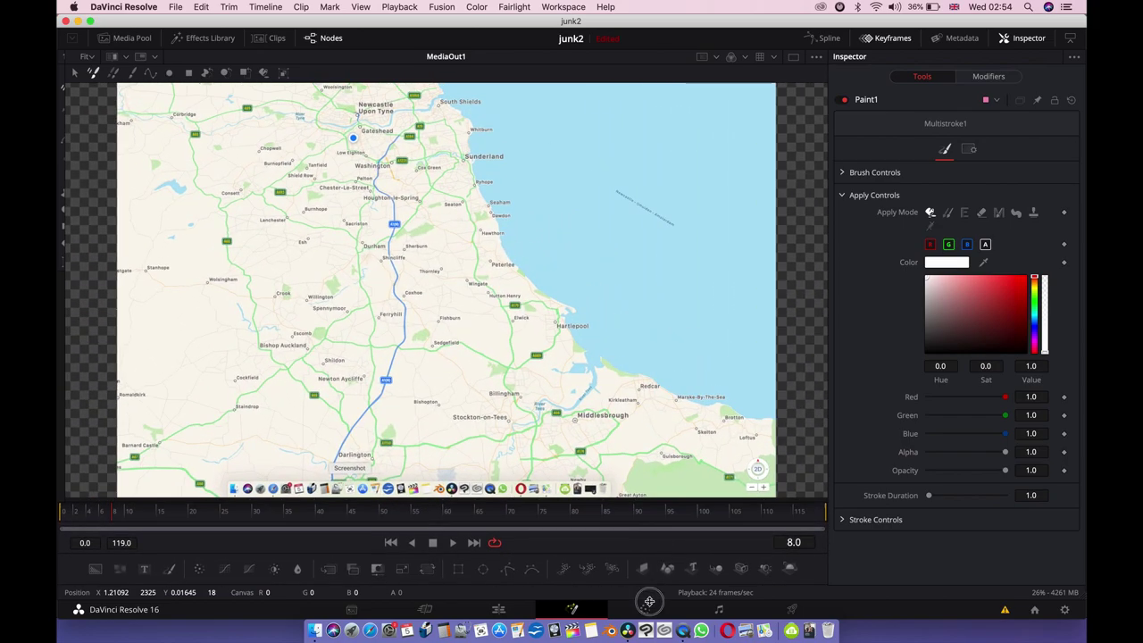
- Choose the PolylineStroke tool with a purple colour (Hue 0.792, Sat 0.934, Value 0.937)
{"action": "left_click", "coordinate": [151, 75]}
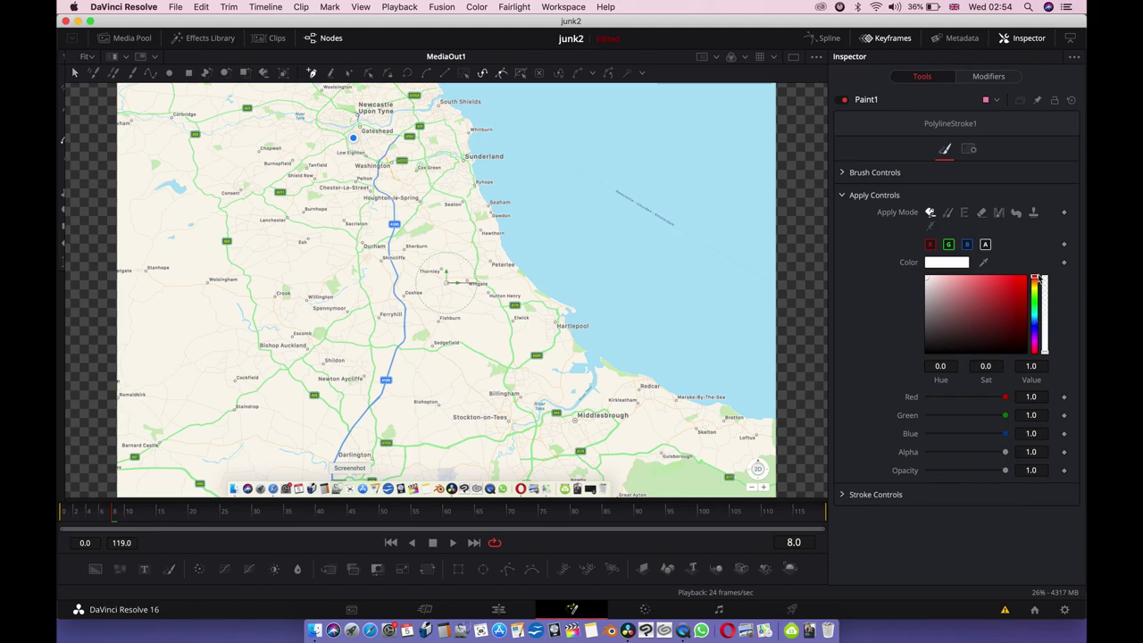
{"action": "left_click_drag", "start_coordinate": [1038, 282], "coordinate": [1033, 335]}
{"action": "left_click", "coordinate": [1021, 283]}
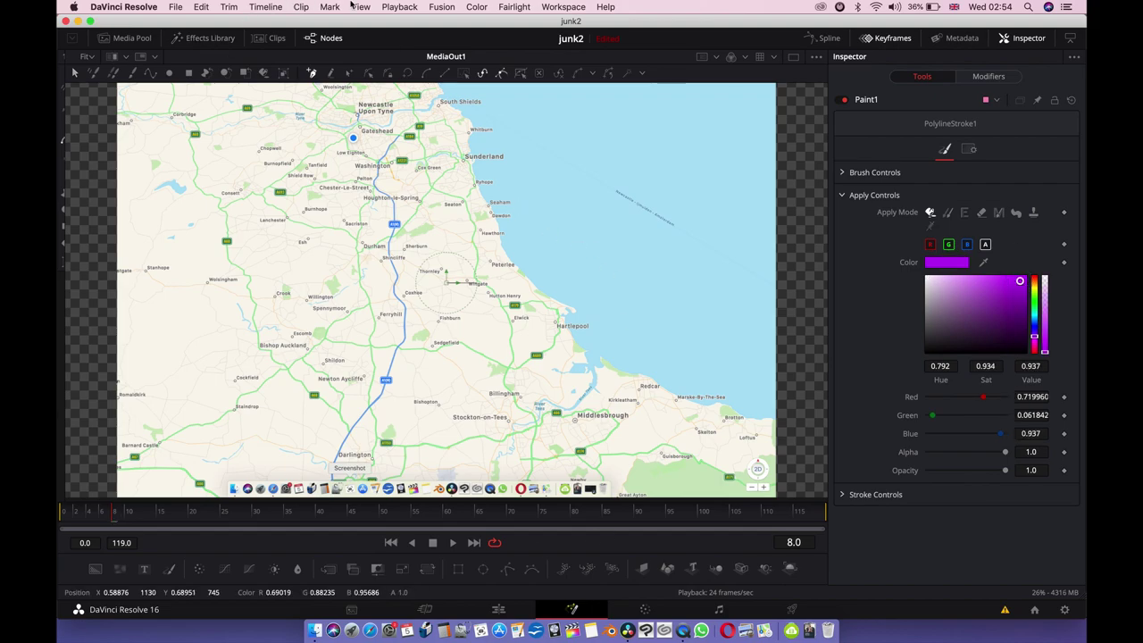
- Draw the purple polyline from Sunderland through Durham and Bishop Auckland toward Darlington
{"action": "left_click", "coordinate": [463, 158]}
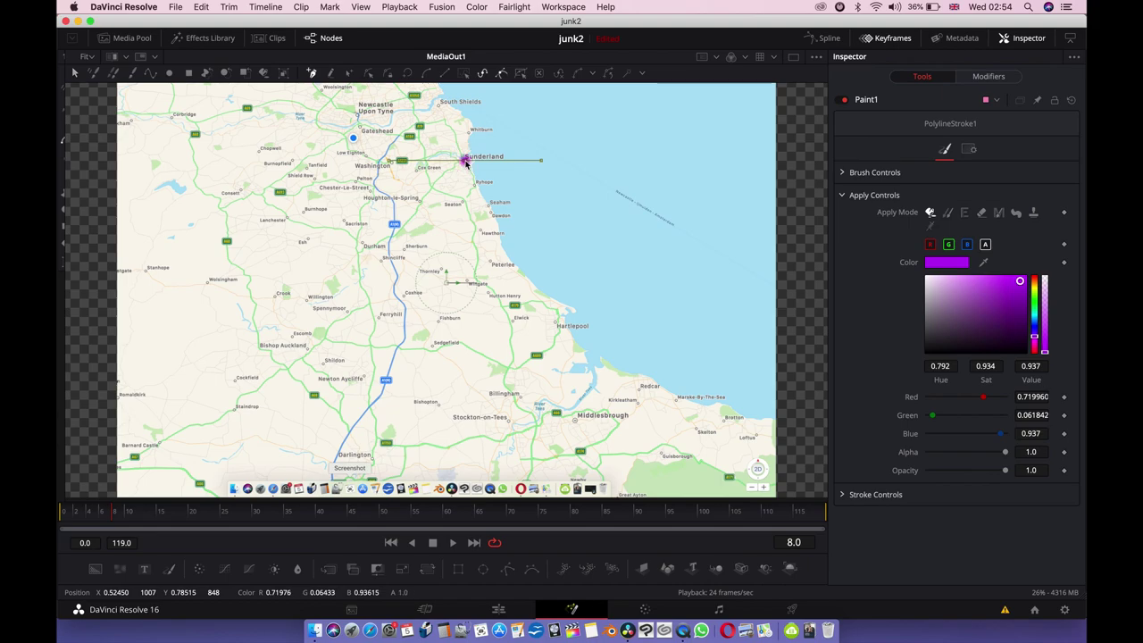
{"action": "mouse_move", "coordinate": [447, 154]}
{"action": "left_mouse_down"}
{"action": "mouse_move", "coordinate": [421, 157]}
{"action": "mouse_move", "coordinate": [429, 193]}
{"action": "mouse_move", "coordinate": [392, 232]}
{"action": "mouse_move", "coordinate": [398, 351]}
{"action": "mouse_move", "coordinate": [323, 337]}
{"action": "left_mouse_up"}
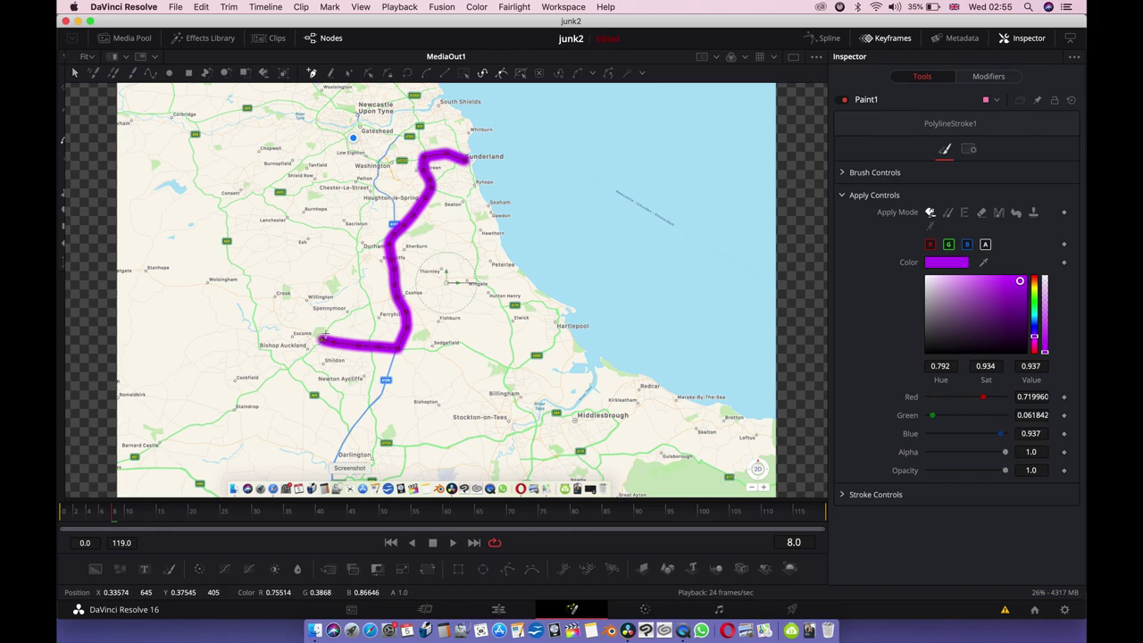
{"action": "mouse_move", "coordinate": [323, 338]}
{"action": "left_mouse_down"}
{"action": "mouse_move", "coordinate": [370, 307]}
{"action": "mouse_move", "coordinate": [372, 460]}
{"action": "mouse_move", "coordinate": [357, 459]}
{"action": "mouse_move", "coordinate": [372, 455]}
{"action": "mouse_move", "coordinate": [328, 382]}
{"action": "left_mouse_up"}
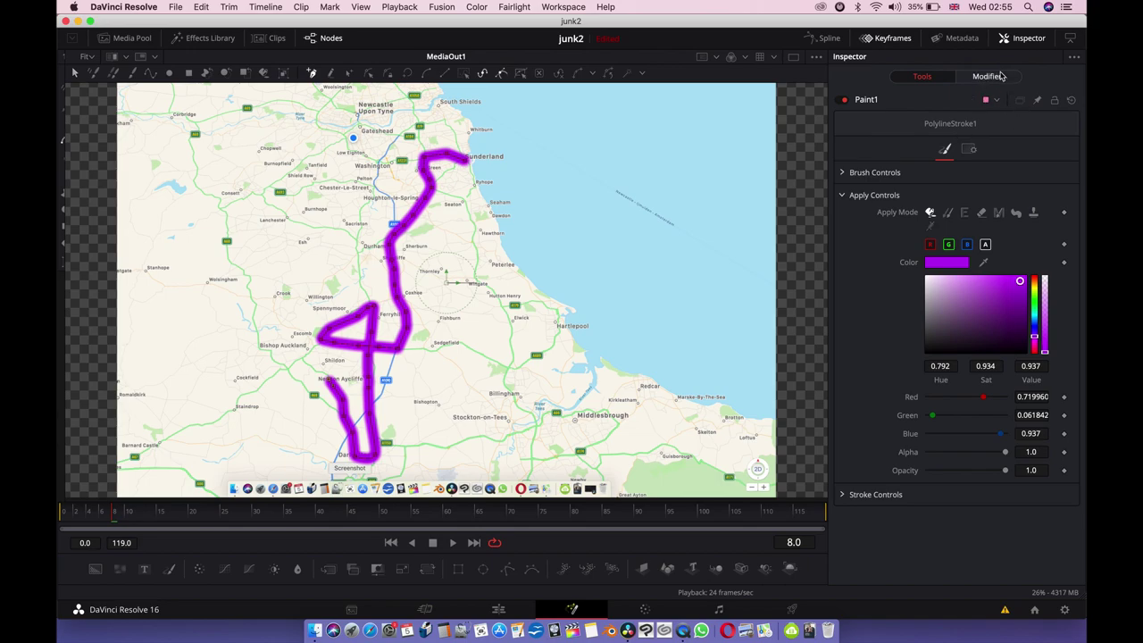
- Set PolylineStroke1's brush Size to 0.0094 under Modifiers > Brush Controls
{"action": "left_click", "coordinate": [988, 77]}
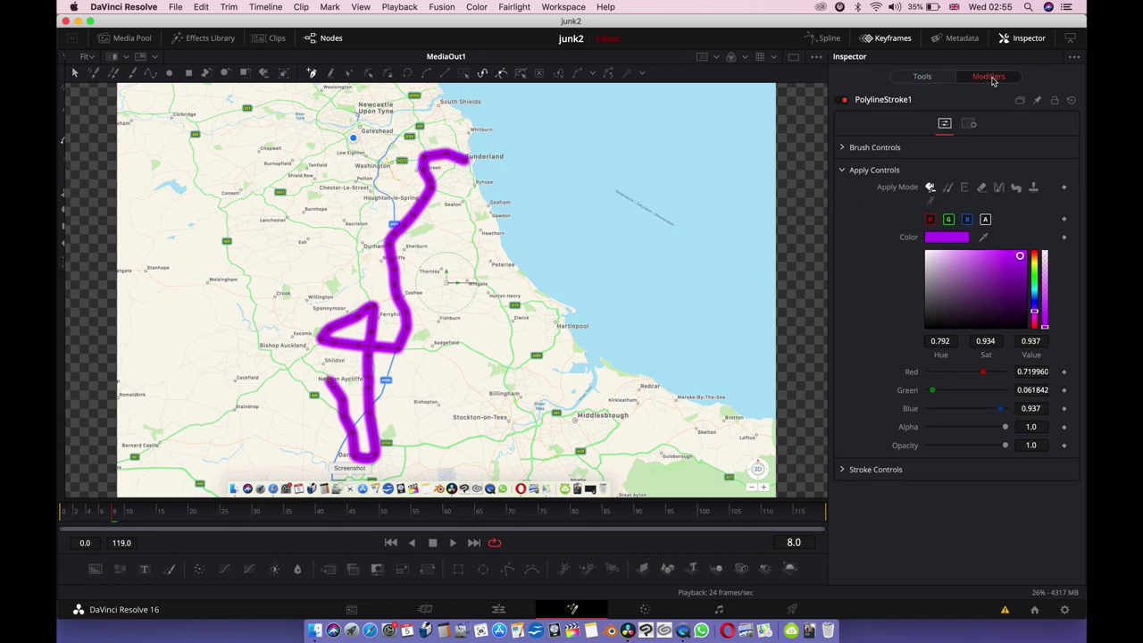
{"action": "left_click", "coordinate": [842, 147]}
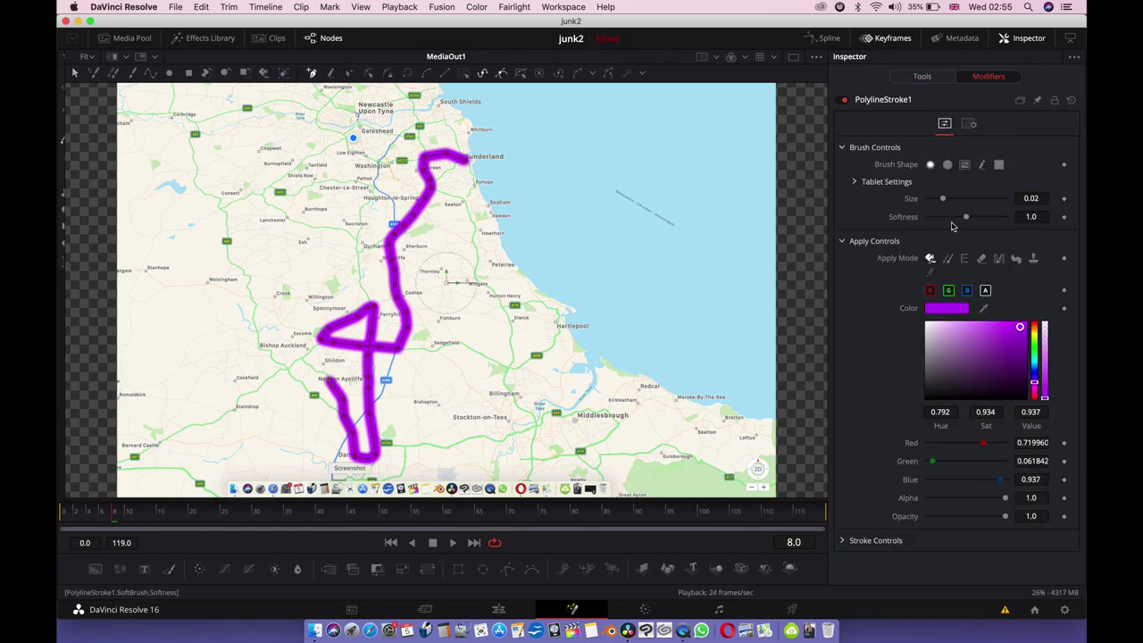
{"action": "mouse_move", "coordinate": [948, 205]}
{"action": "left_mouse_down"}
{"action": "mouse_move", "coordinate": [985, 198]}
{"action": "mouse_move", "coordinate": [940, 207]}
{"action": "left_mouse_up"}
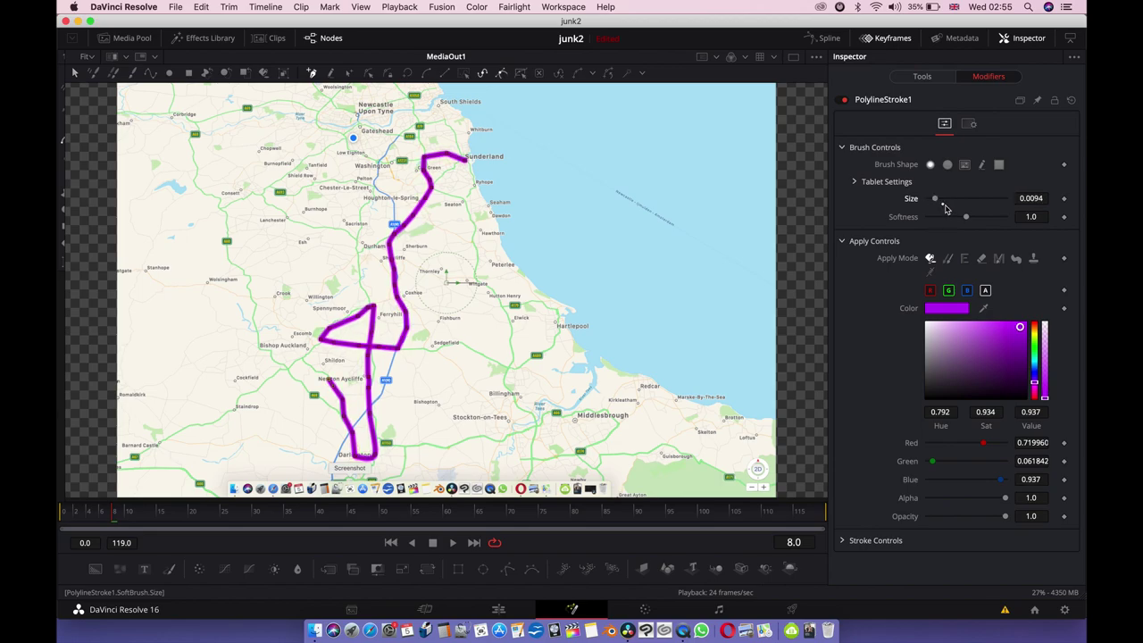
- In Paint1's Stroke Controls, trim the route start near Sunderland and drag Write On End to 0.0
{"action": "left_click", "coordinate": [923, 77]}
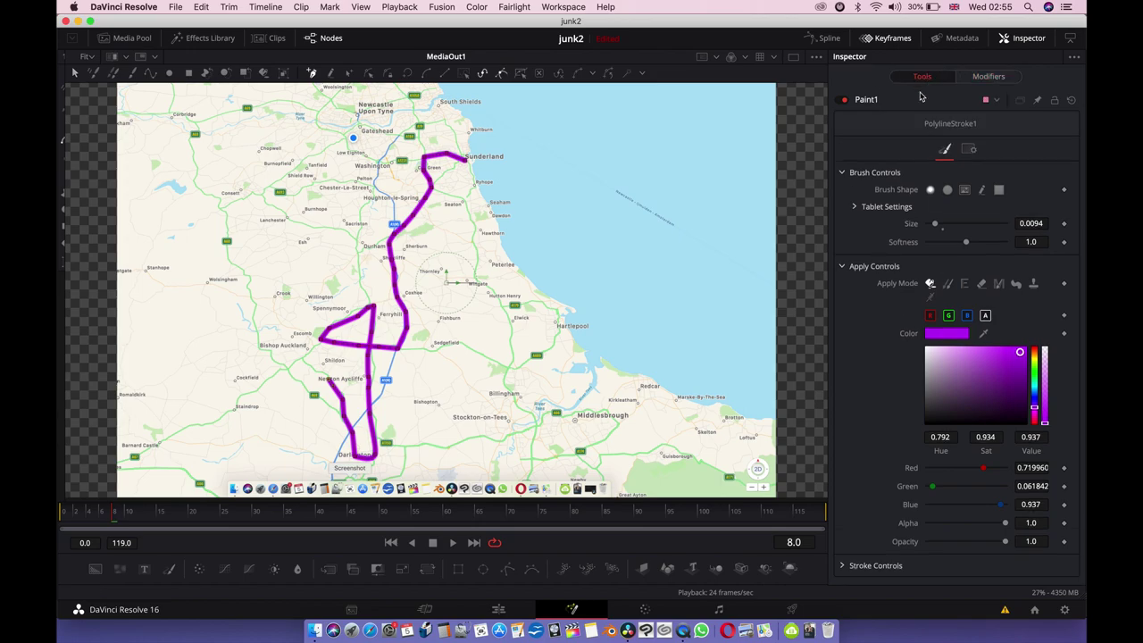
{"action": "left_click", "coordinate": [842, 174]}
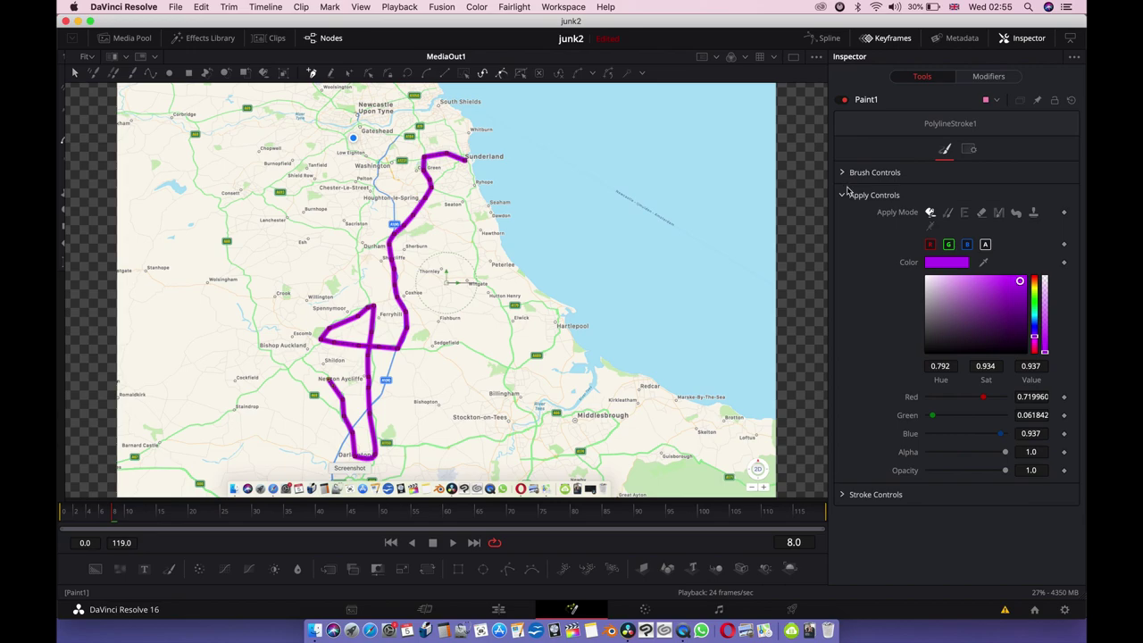
{"action": "left_click", "coordinate": [843, 196]}
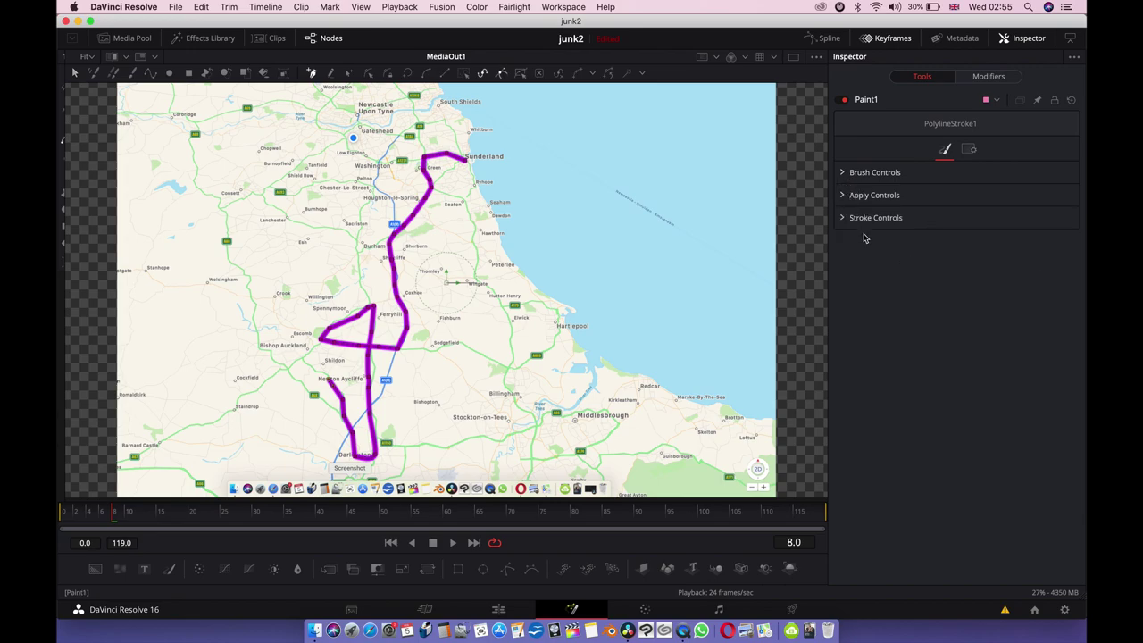
{"action": "left_click", "coordinate": [842, 219]}
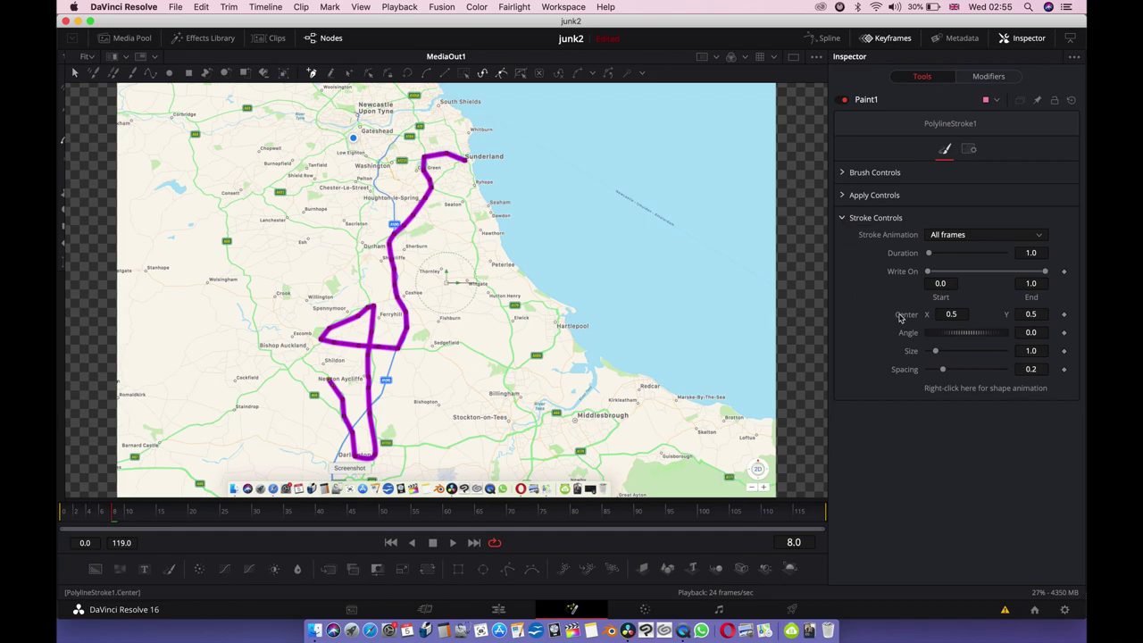
{"action": "left_click", "coordinate": [931, 276]}
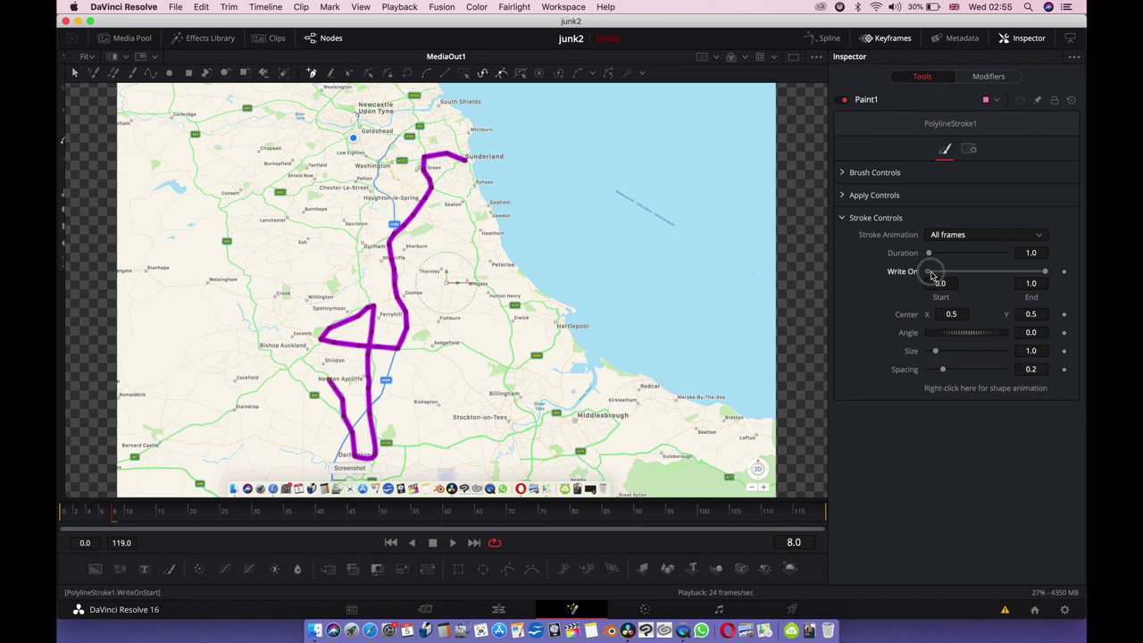
{"action": "mouse_move", "coordinate": [932, 274]}
{"action": "left_mouse_down"}
{"action": "mouse_move", "coordinate": [1046, 283]}
{"action": "mouse_move", "coordinate": [927, 274]}
{"action": "left_mouse_up"}
{"action": "left_click_drag", "start_coordinate": [1047, 278], "coordinate": [929, 278]}
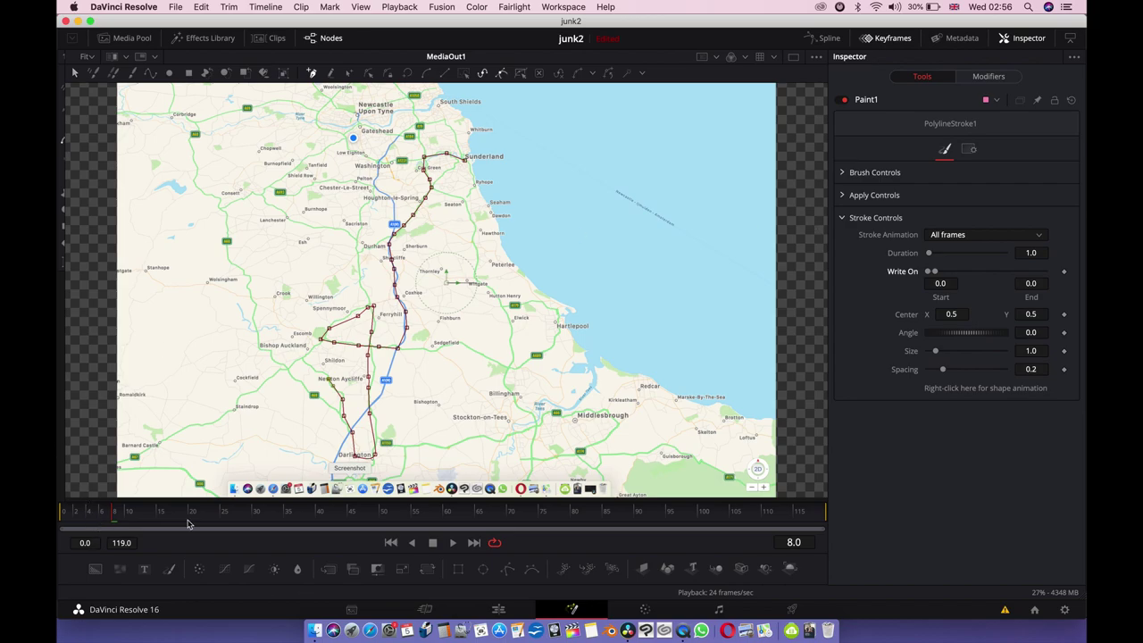
- Scrub near the start of the timeline and re-add the Write On keyframe there
{"action": "left_click", "coordinate": [81, 522]}
{"action": "mouse_move", "coordinate": [81, 522]}
{"action": "left_mouse_down"}
{"action": "mouse_move", "coordinate": [626, 534]}
{"action": "mouse_move", "coordinate": [84, 523]}
{"action": "left_mouse_up"}
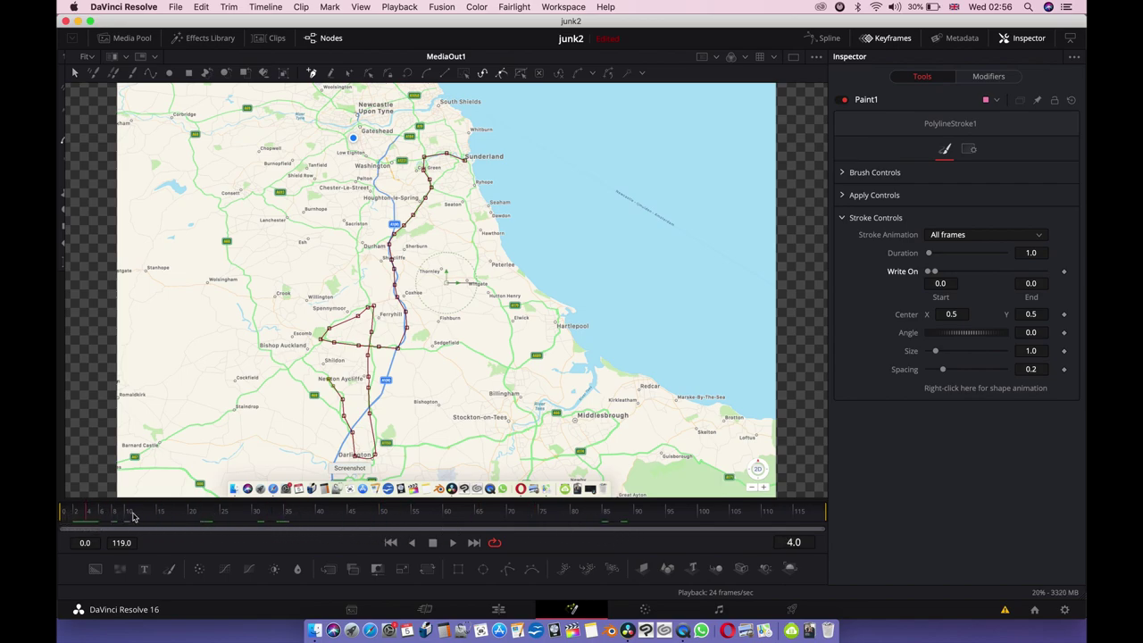
{"action": "left_click", "coordinate": [1066, 273]}
{"action": "left_click", "coordinate": [1065, 273]}
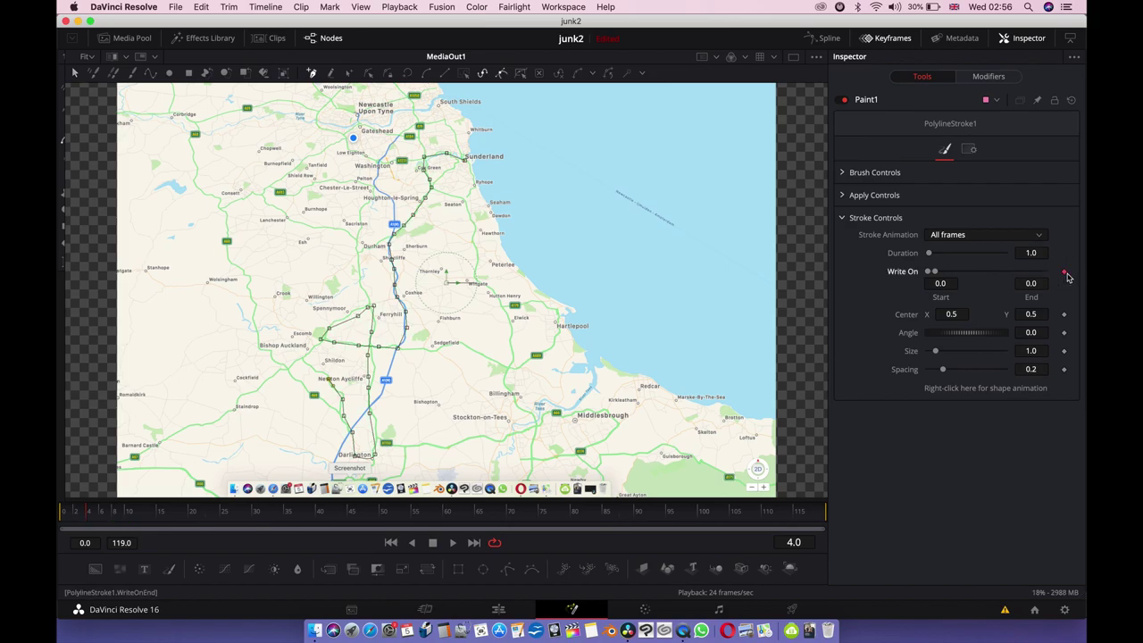
- Test a reveal at frame 96, then keep the route hidden with End 0.0 at frame 0
{"action": "left_click", "coordinate": [676, 511]}
{"action": "left_click_drag", "start_coordinate": [934, 270], "coordinate": [1064, 278]}
{"action": "left_click", "coordinate": [1063, 275]}
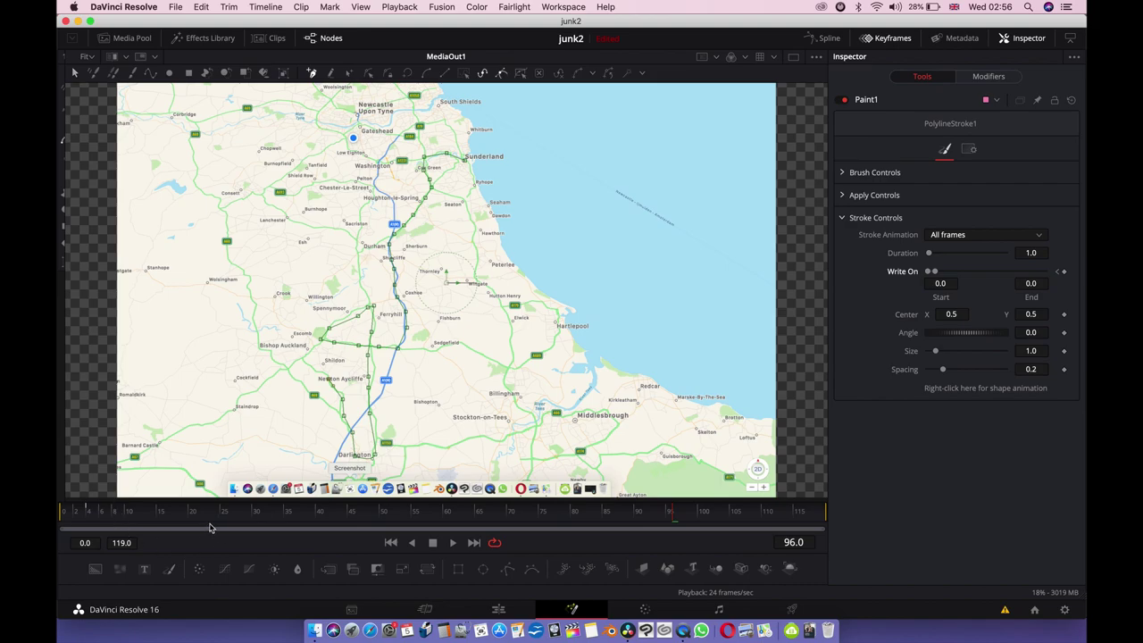
{"action": "left_click_drag", "start_coordinate": [179, 520], "coordinate": [56, 487]}
{"action": "double_click", "coordinate": [936, 273]}
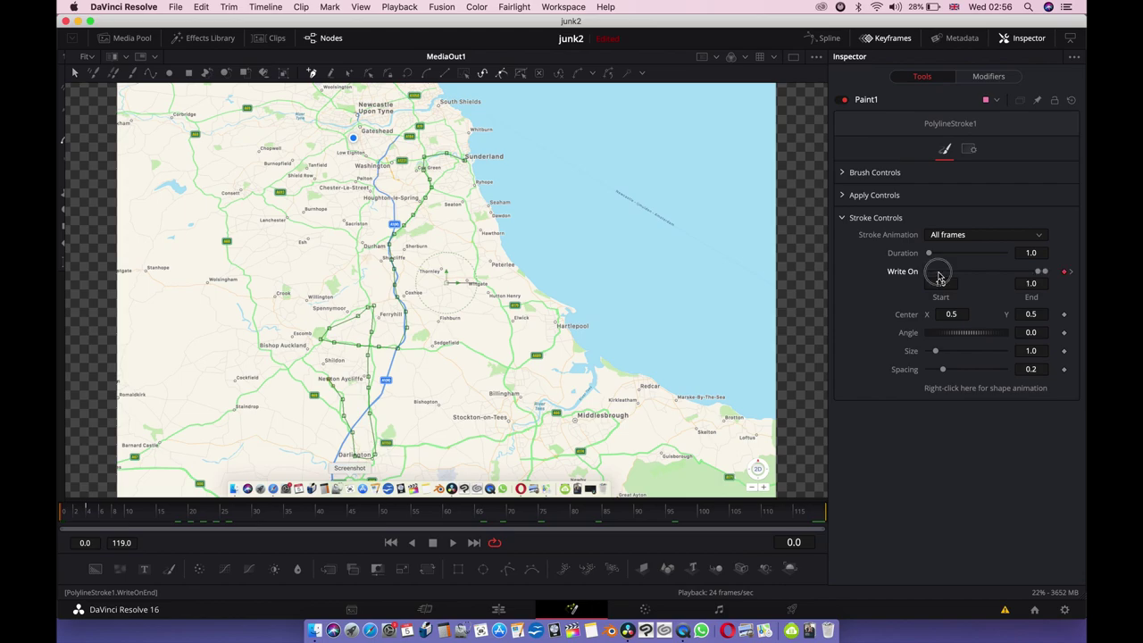
{"action": "double_click", "coordinate": [934, 272]}
- At frame 91, drag Write On End back to 1.0 to keyframe the full purple route
{"action": "left_click", "coordinate": [646, 514]}
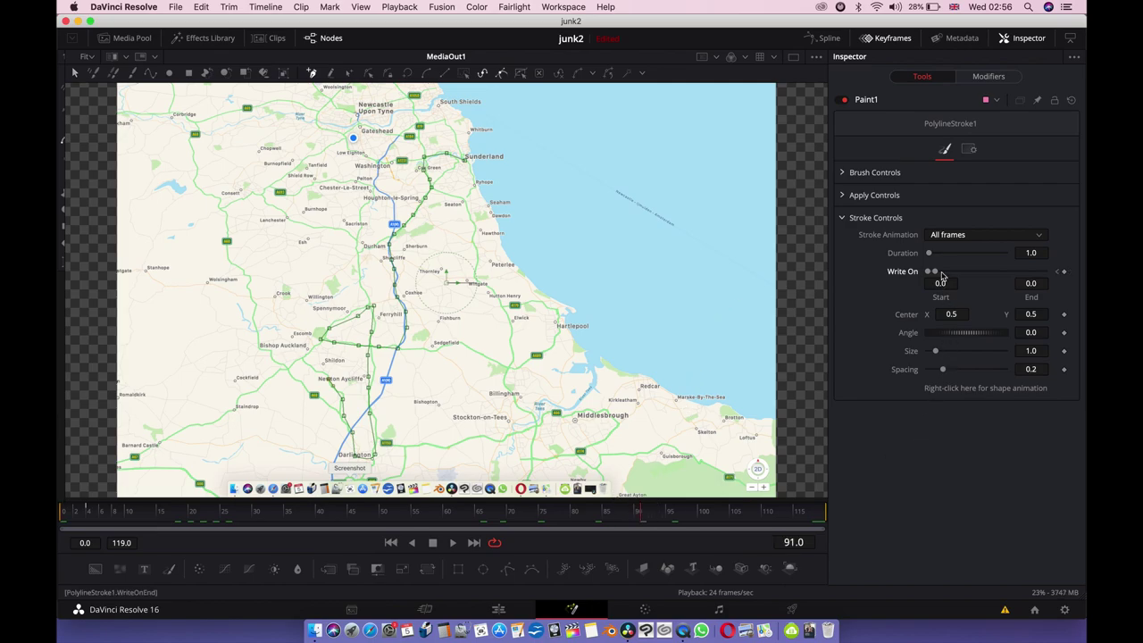
{"action": "left_click_drag", "start_coordinate": [938, 277], "coordinate": [1054, 276]}
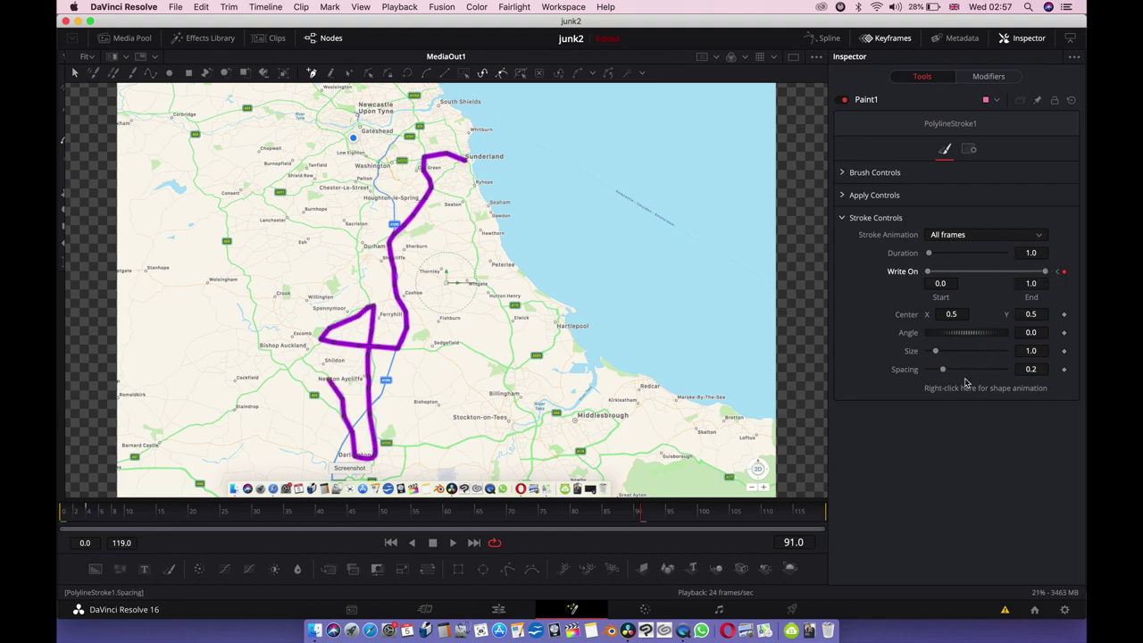
{"action": "left_click", "coordinate": [1063, 273]}
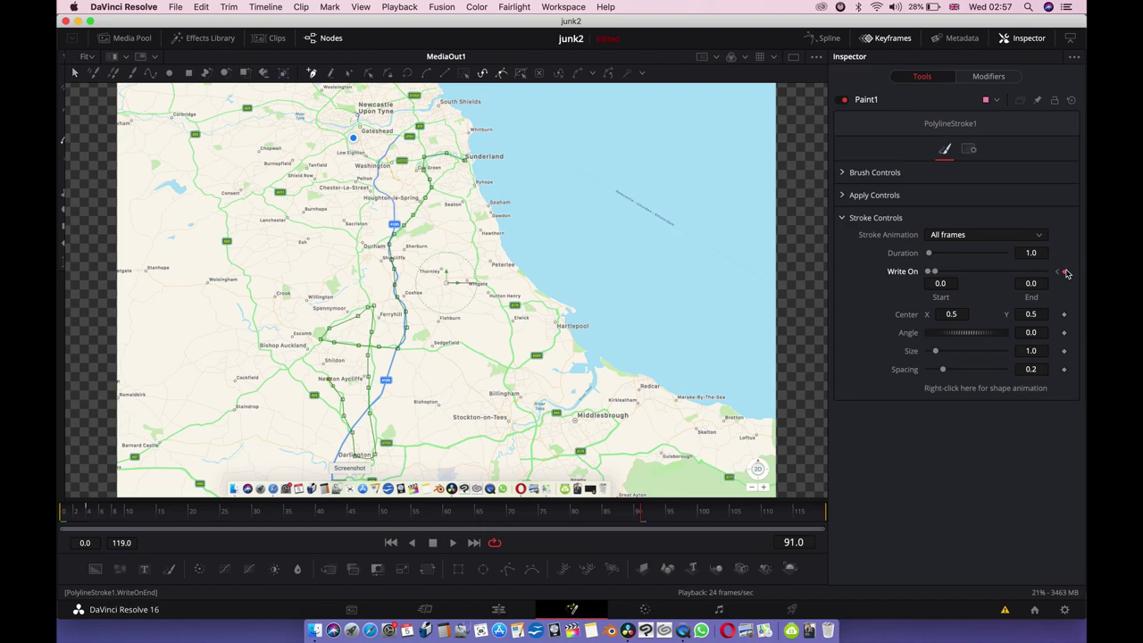
{"action": "left_click_drag", "start_coordinate": [935, 272], "coordinate": [1052, 277]}
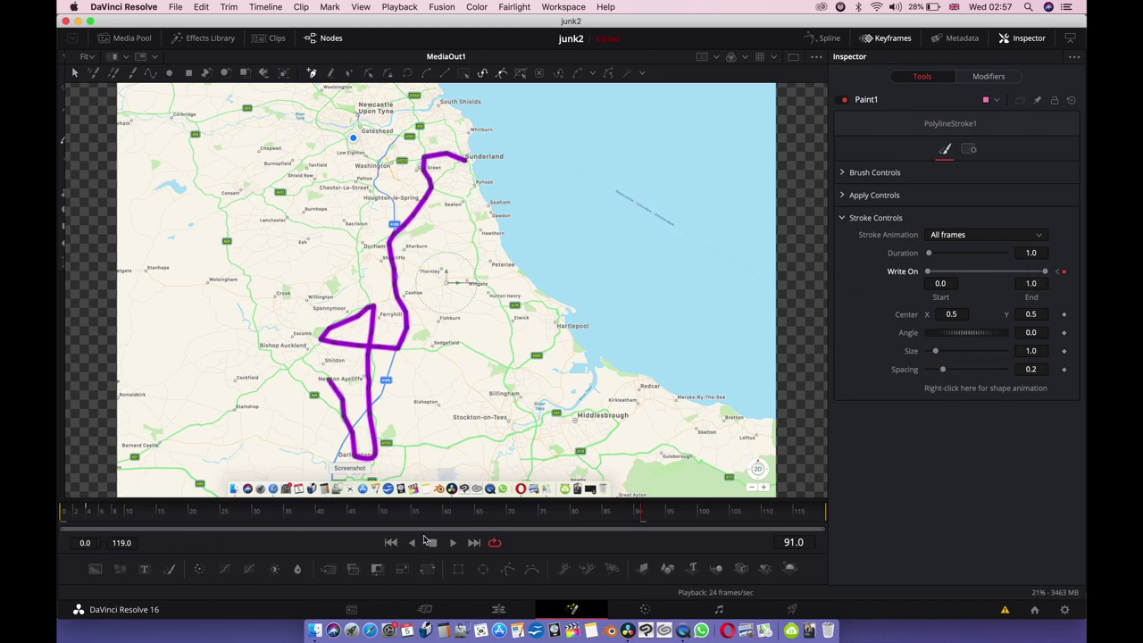
- Preview the route draw-on animation, stop it, and raise the MediaIn1–Paint1–MediaOut1 node graph
{"action": "left_click", "coordinate": [453, 542]}
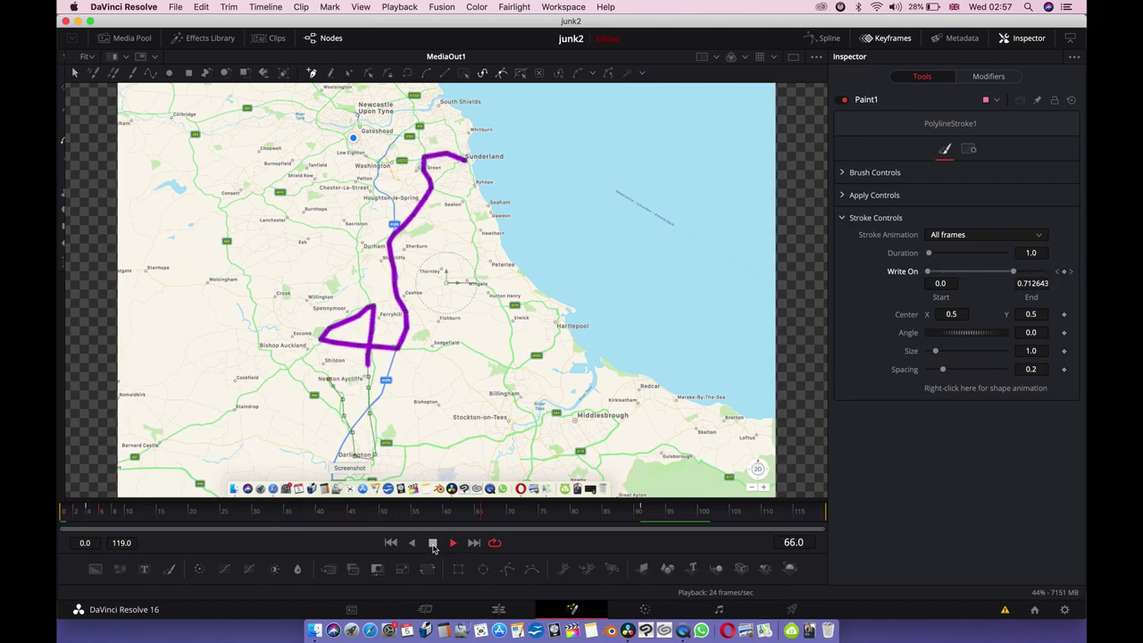
{"action": "left_click", "coordinate": [433, 545]}
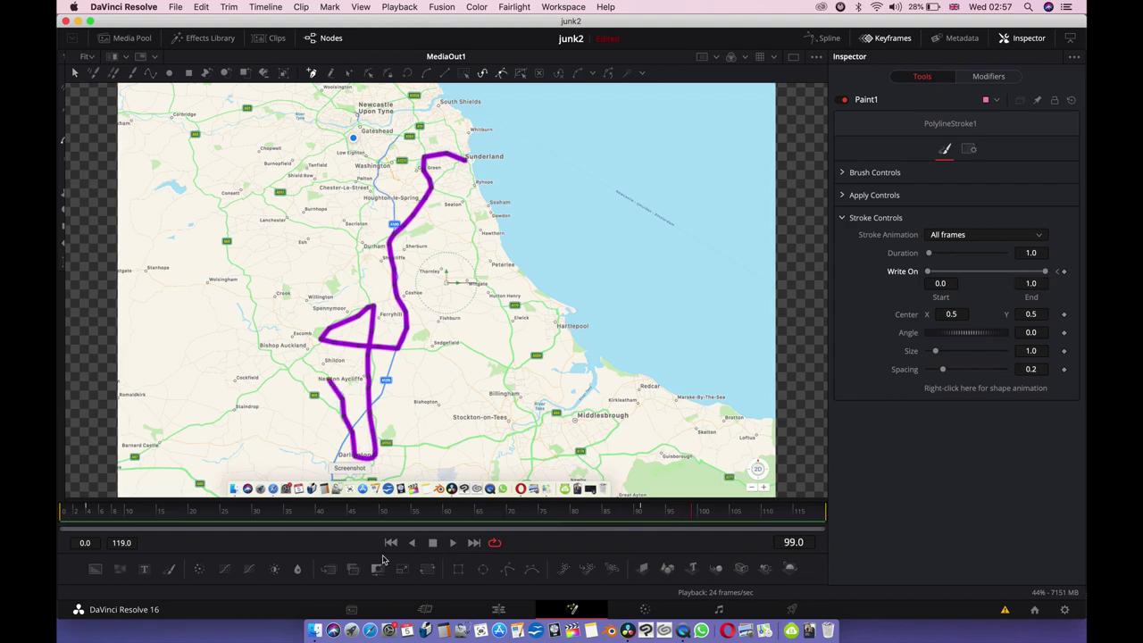
{"action": "mouse_move", "coordinate": [374, 553]}
{"action": "left_mouse_down"}
{"action": "mouse_move", "coordinate": [393, 419]}
{"action": "mouse_move", "coordinate": [432, 312]}
{"action": "left_mouse_up"}
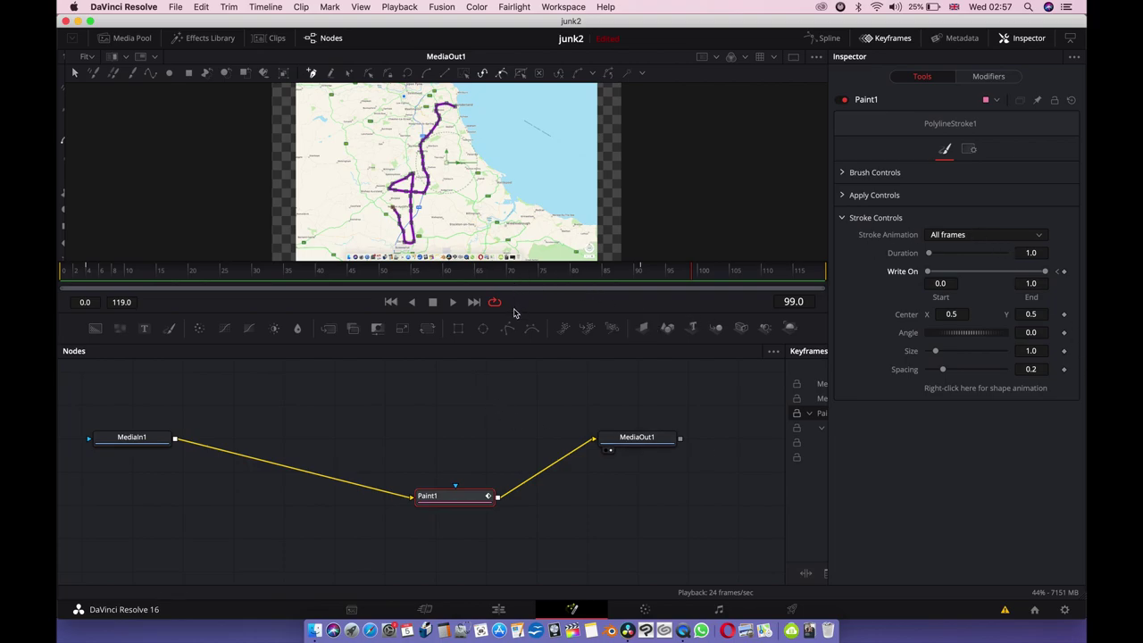
- Collapse the node graph, check PolylineStroke1's brush settings, and set Write On Start to 0.011
{"action": "left_click_drag", "start_coordinate": [516, 341], "coordinate": [533, 591]}
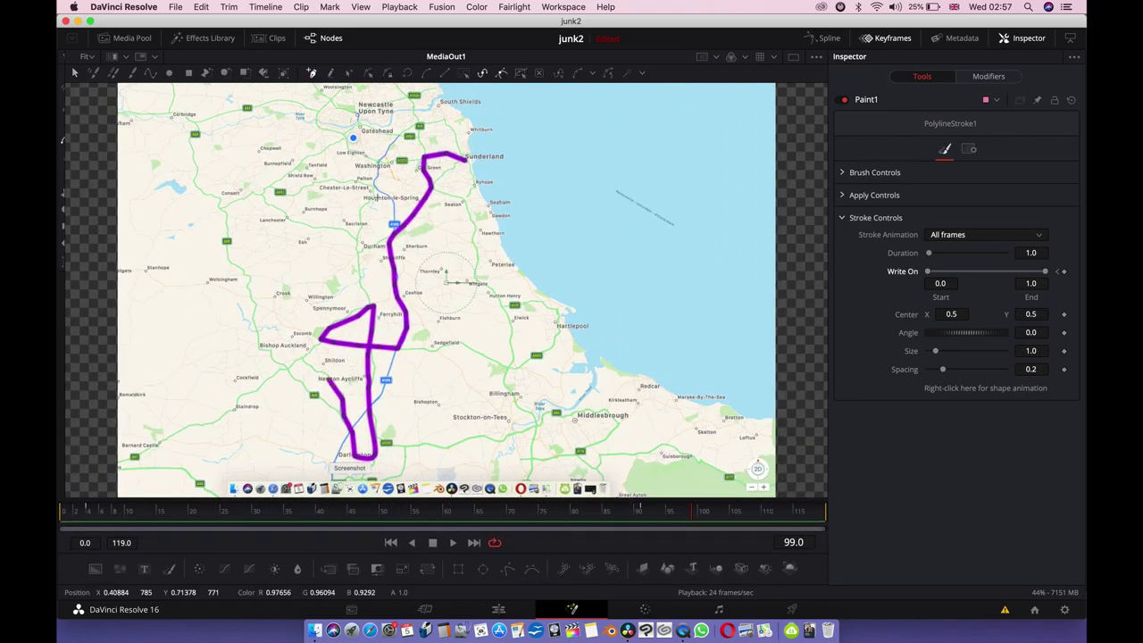
{"action": "left_click", "coordinate": [988, 77]}
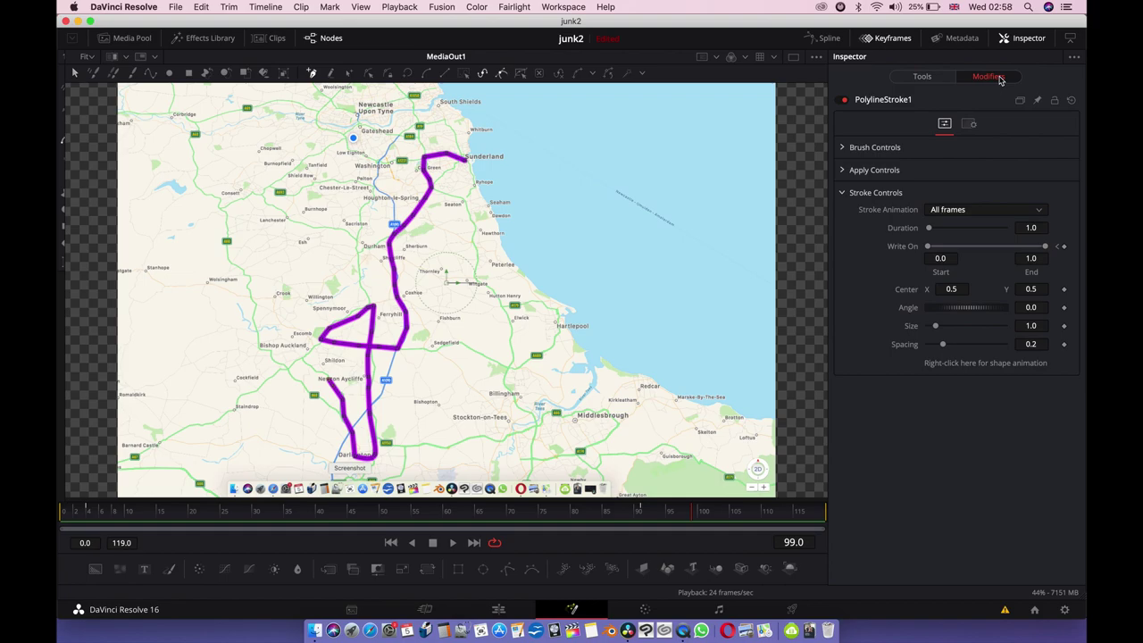
{"action": "left_click", "coordinate": [843, 149]}
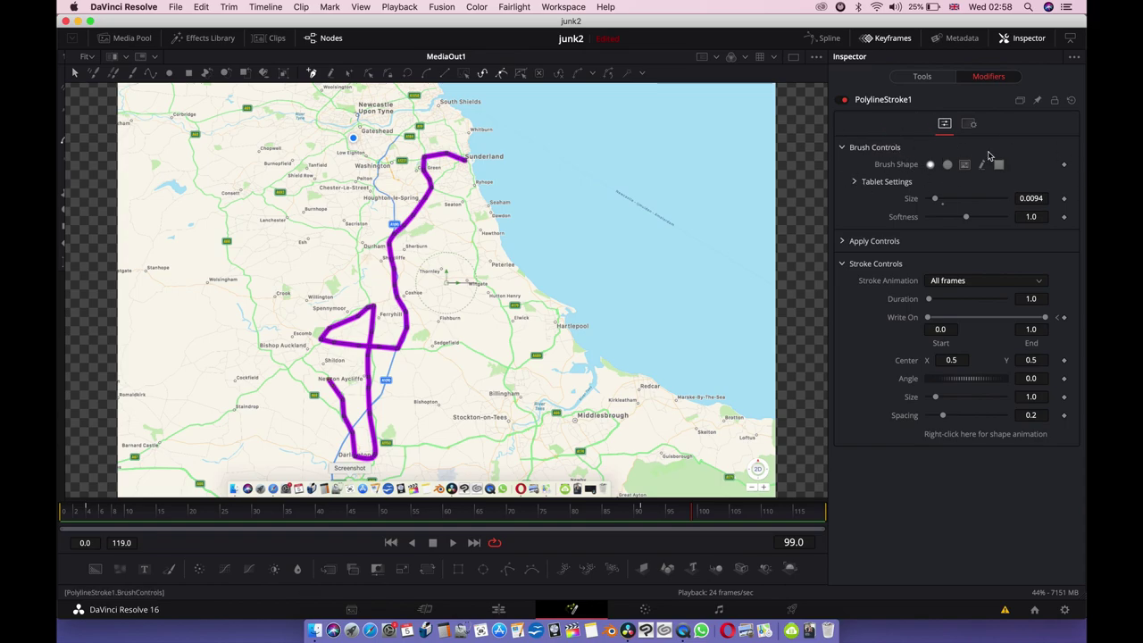
{"action": "left_click", "coordinate": [923, 78]}
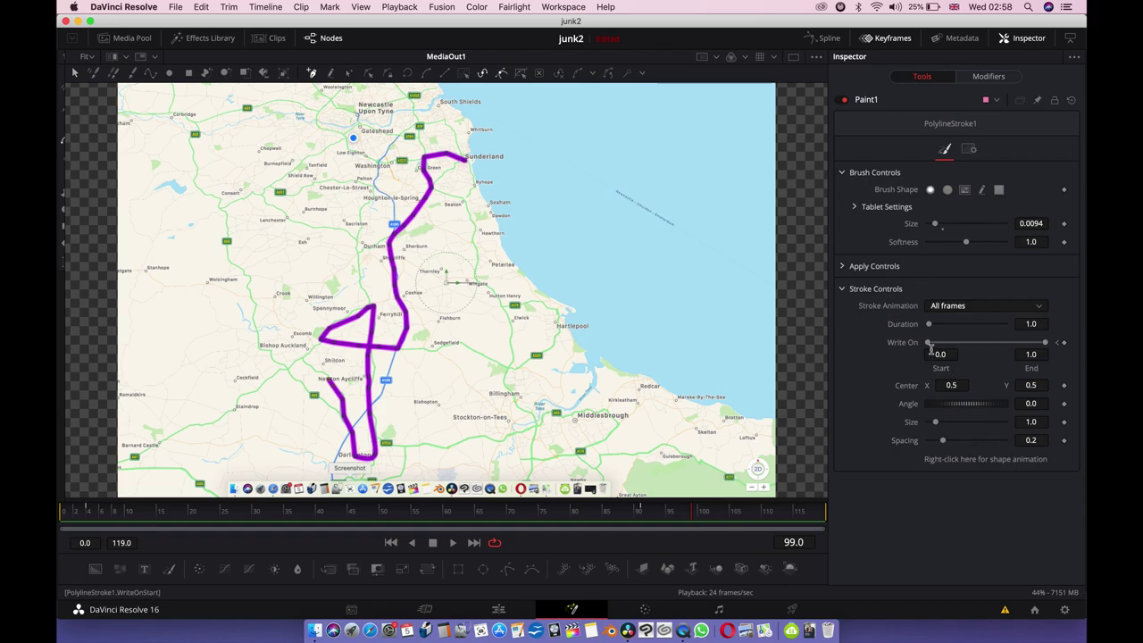
{"action": "mouse_move", "coordinate": [930, 346]}
{"action": "left_mouse_down"}
{"action": "mouse_move", "coordinate": [1012, 344]}
{"action": "mouse_move", "coordinate": [931, 346]}
{"action": "left_mouse_up"}
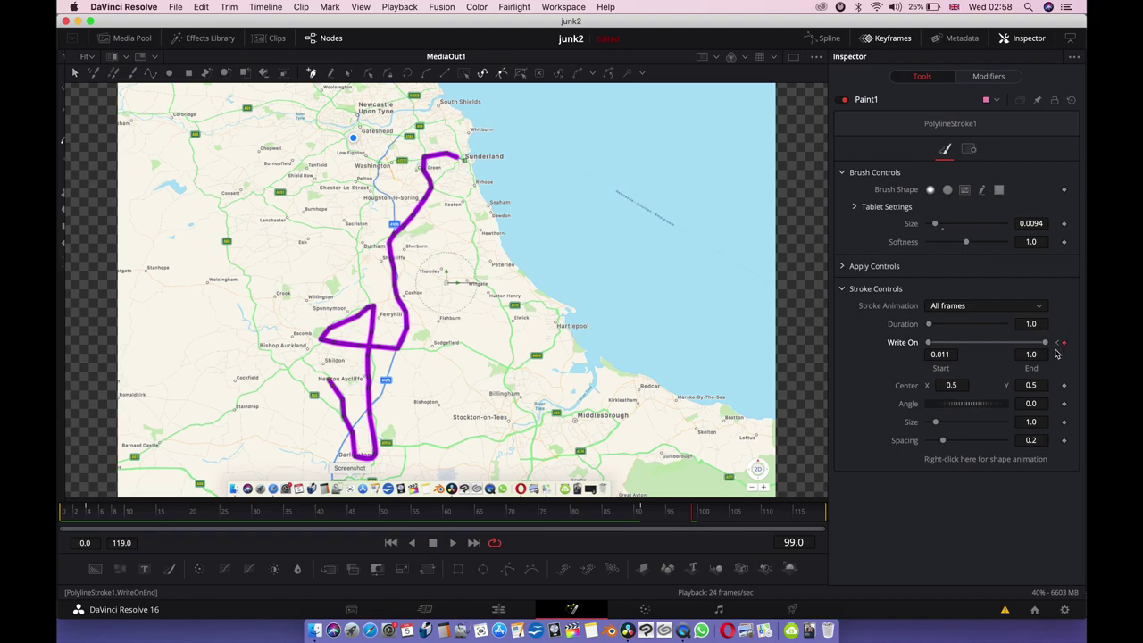